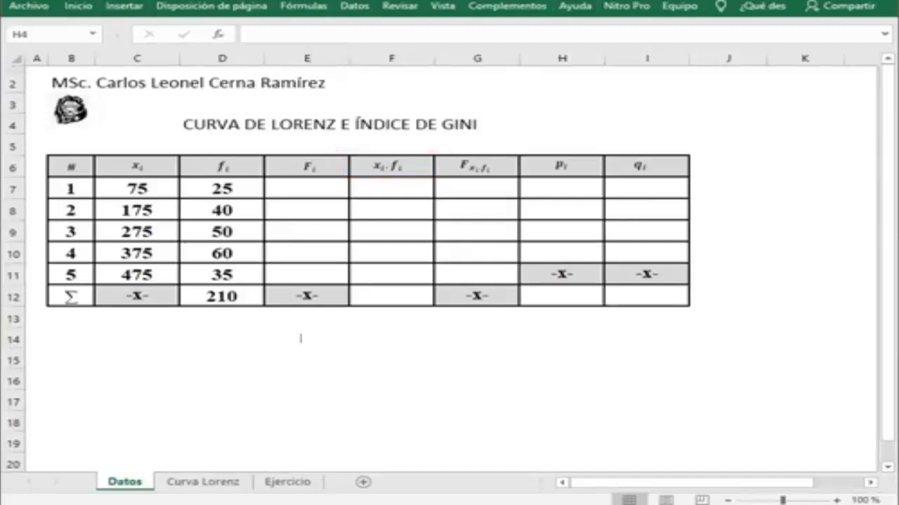
Start the cumulative frequency column Fi by entering the formula +D7 in cell E7
left_click_drag(222, 189, 222, 275)
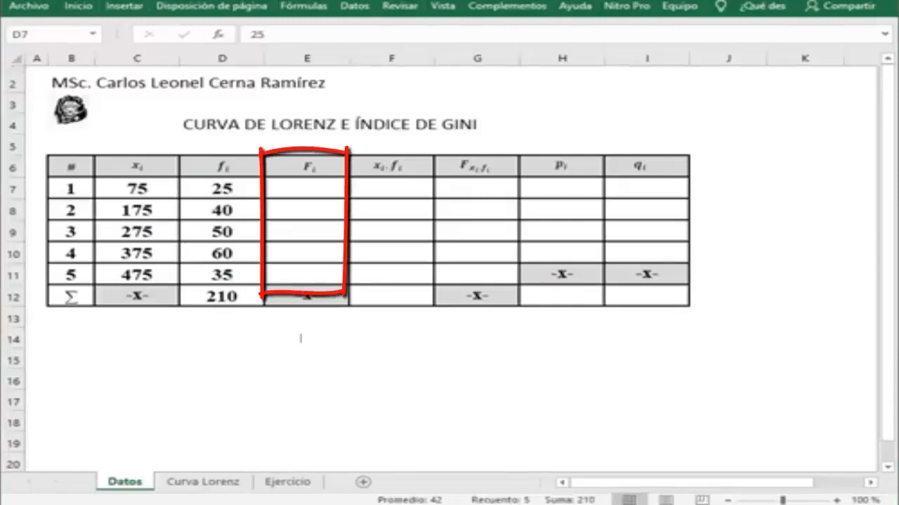
key("Right")
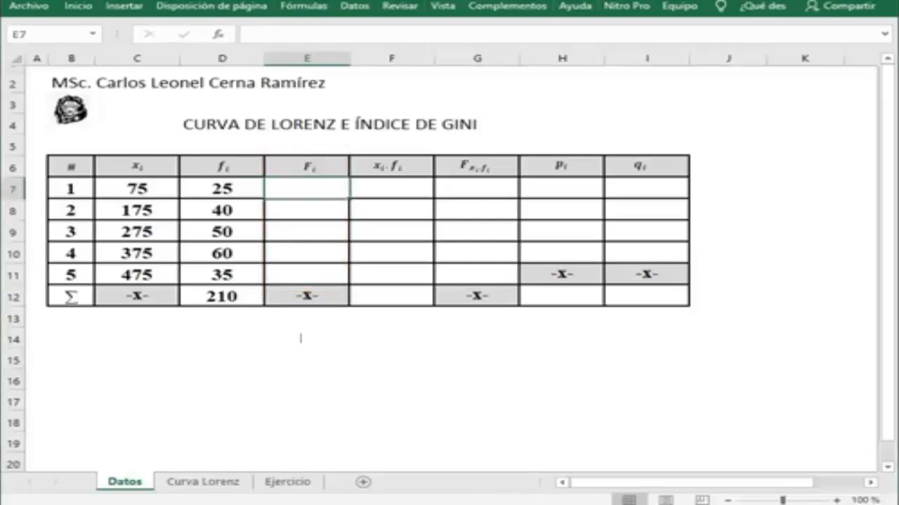
type("+")
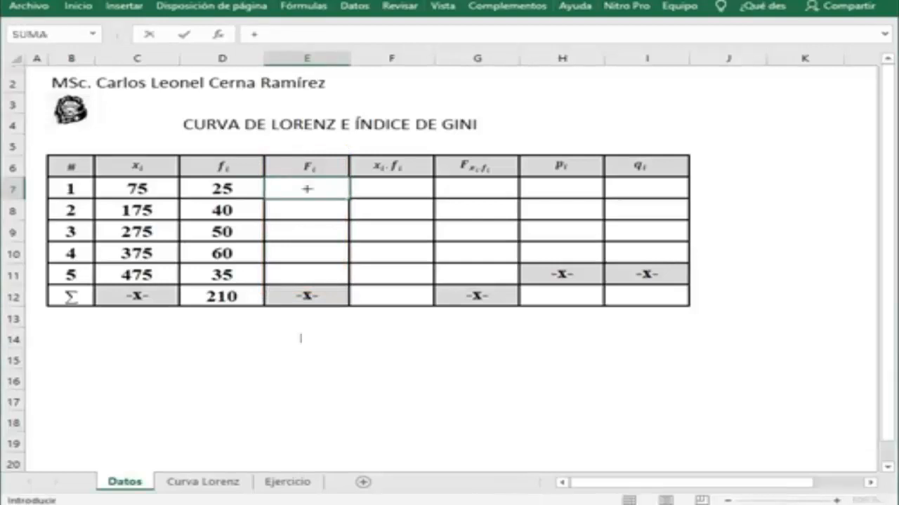
key("Left")
key("Return")
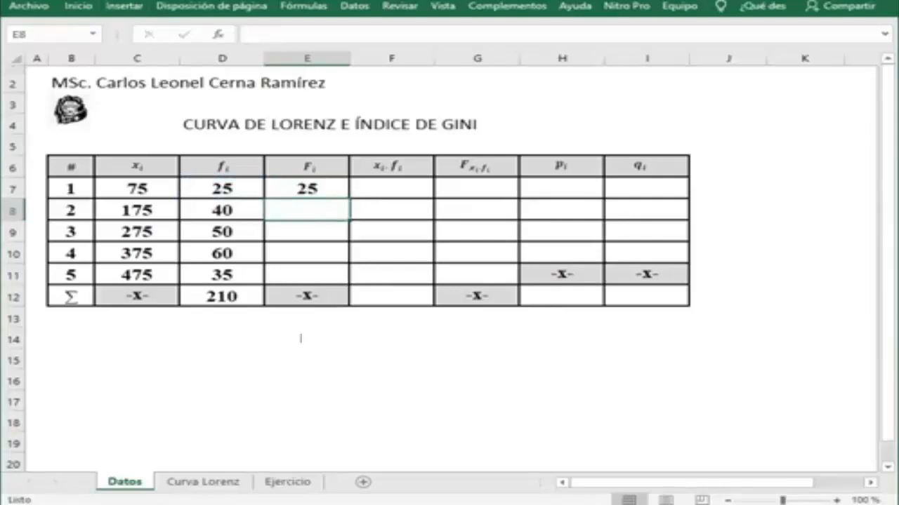
Enter the running-total formula +E7+D8 in E8 and fill it down through E11
type("+")
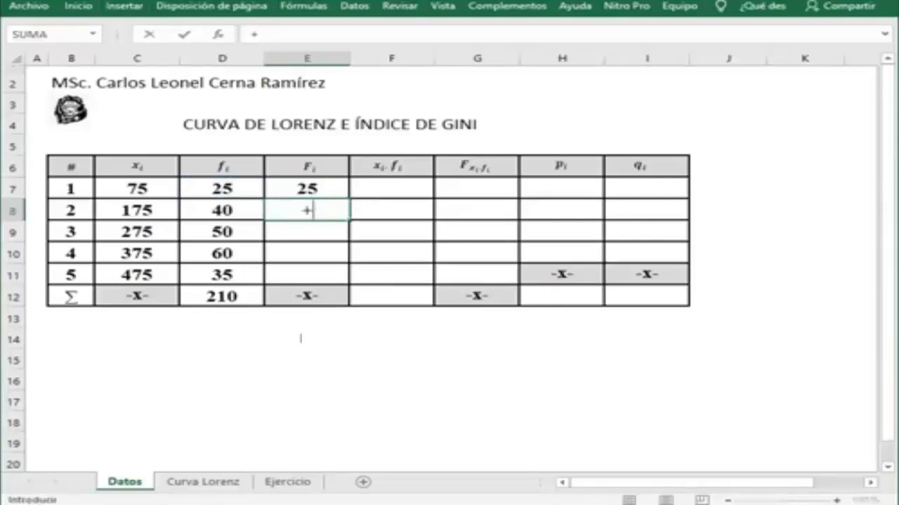
key("Up")
type("+")
key("Left")
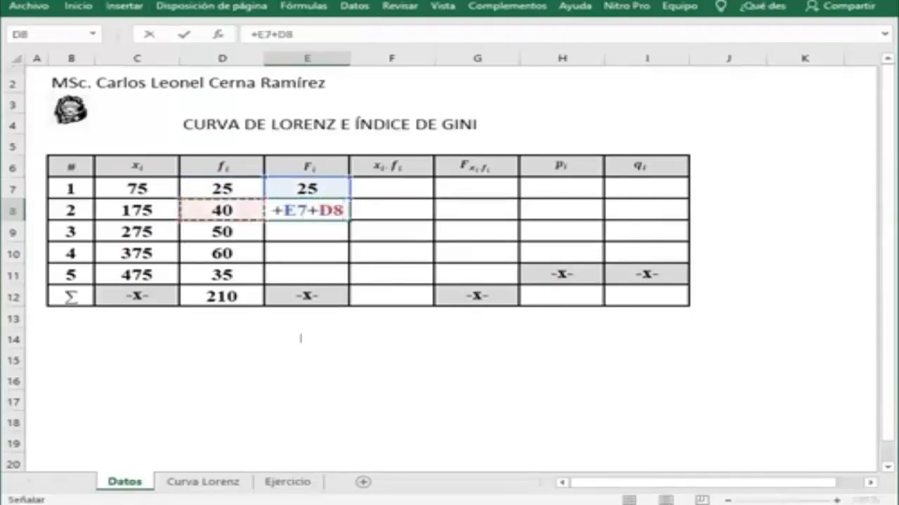
key("Return")
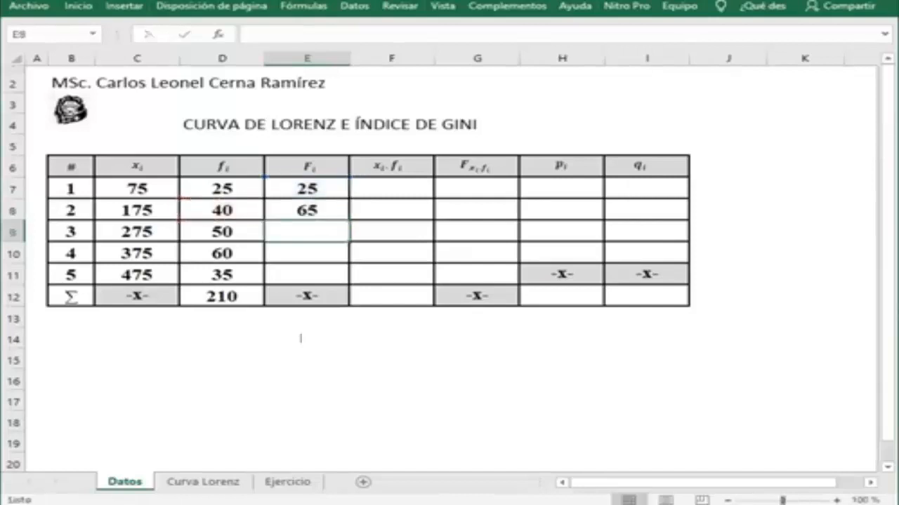
key("Up")
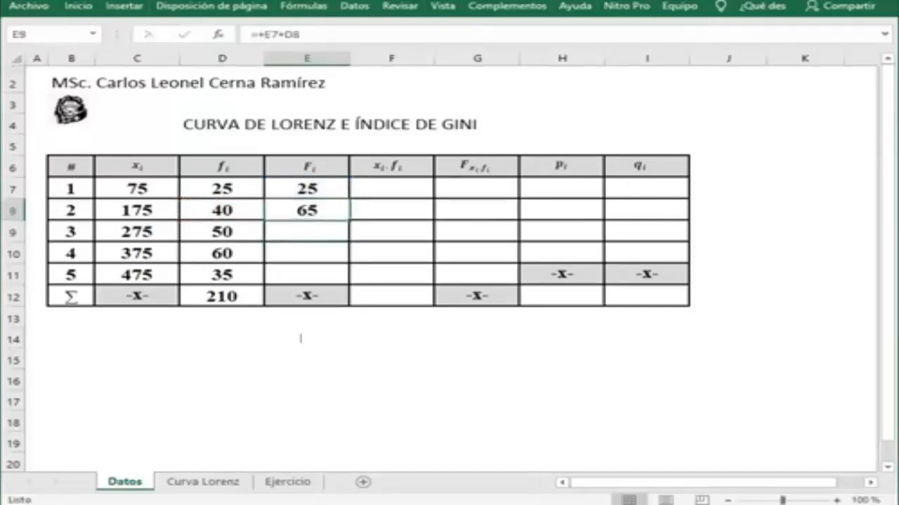
left_click_drag(349, 220, 349, 283)
left_click(307, 275)
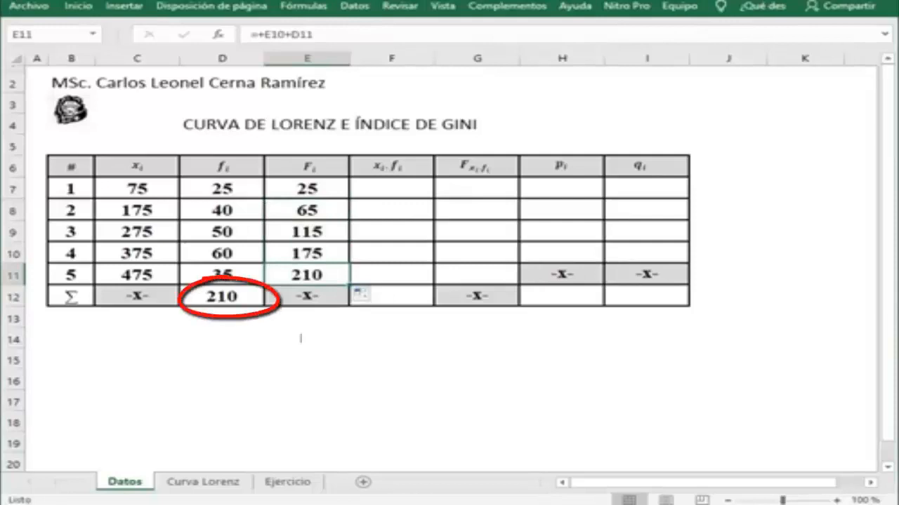
Compare the last cumulative frequency in E11 with the frequency total in D12, and review the fi and Fi columns
key("Down")
key("Left")
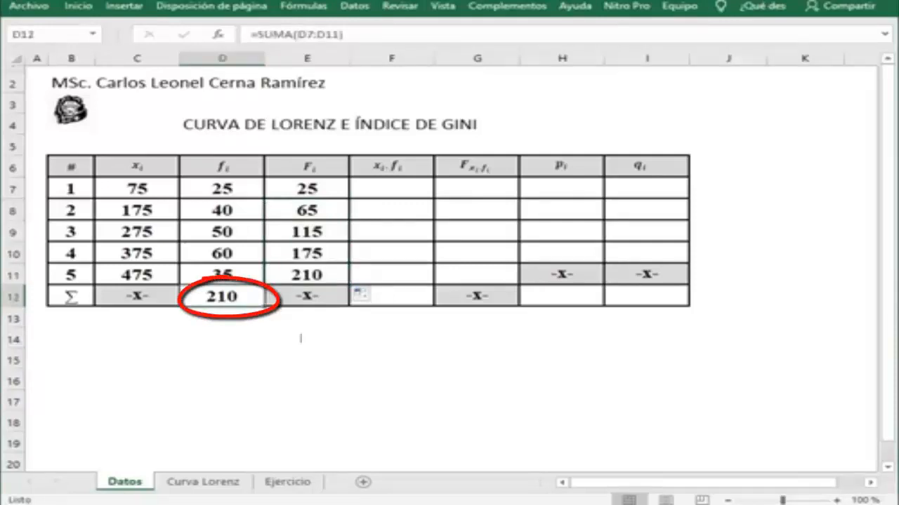
key("Up")
key("Right")
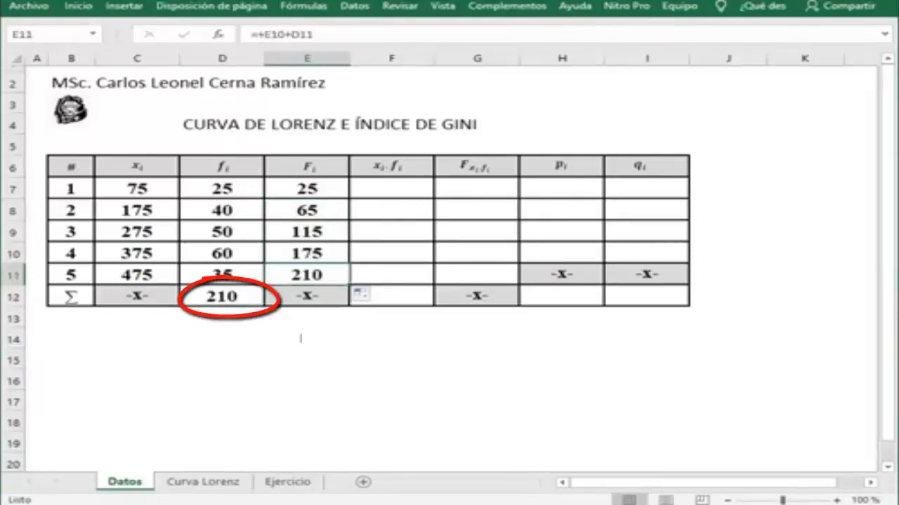
key("Down")
key("Left")
key("Up")
key("Right")
key("Down")
key("Left")
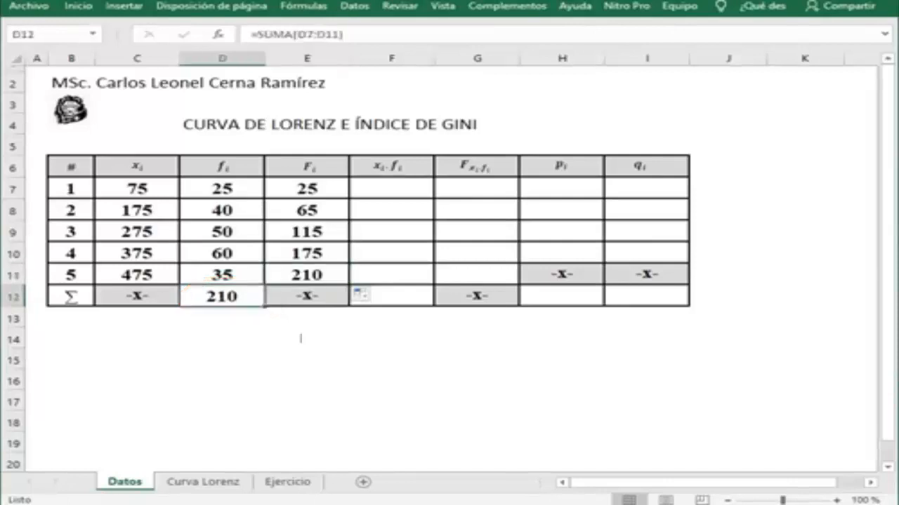
left_click(307, 274)
left_click_drag(222, 188, 222, 274)
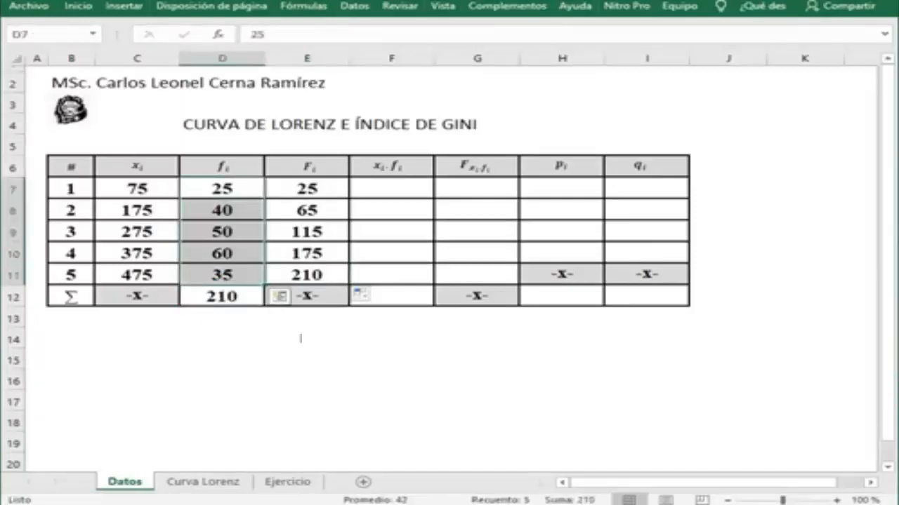
left_click_drag(307, 189, 306, 275)
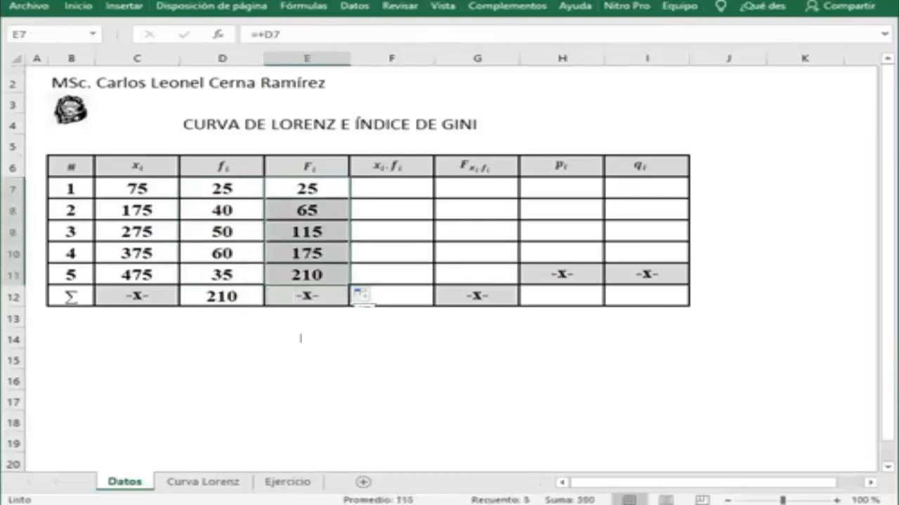
key("Down")
key("Up")
key("Up")
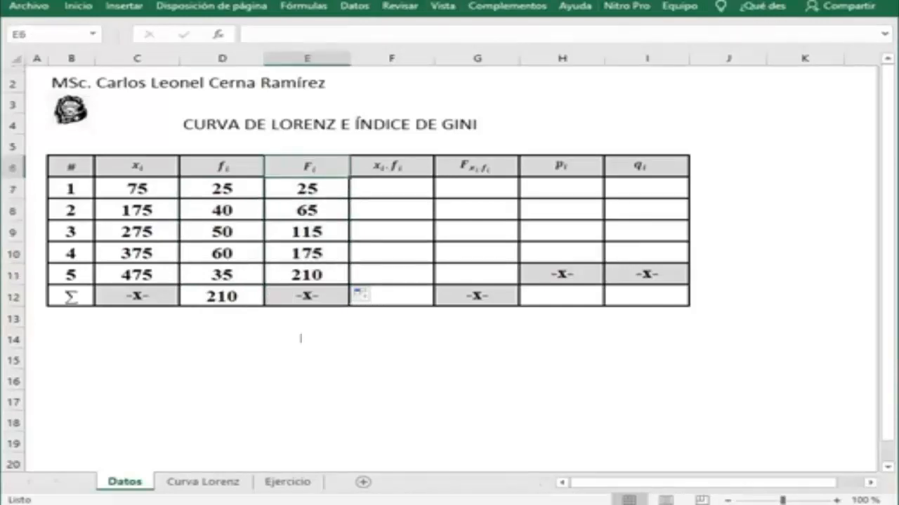
Calculate the first xi·fi product in F7 with the formula +C7*D7
key("Right")
key("Down")
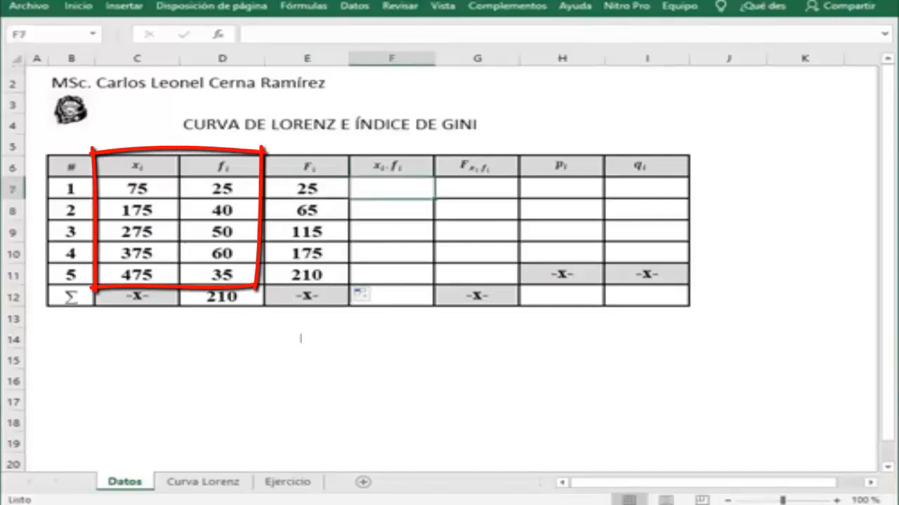
left_click(137, 166)
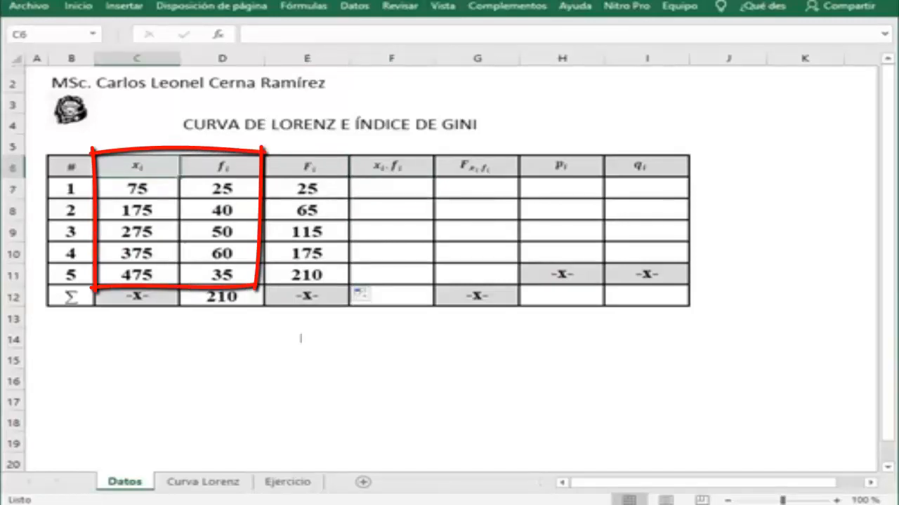
left_click(223, 167)
left_click(392, 189)
type("+")
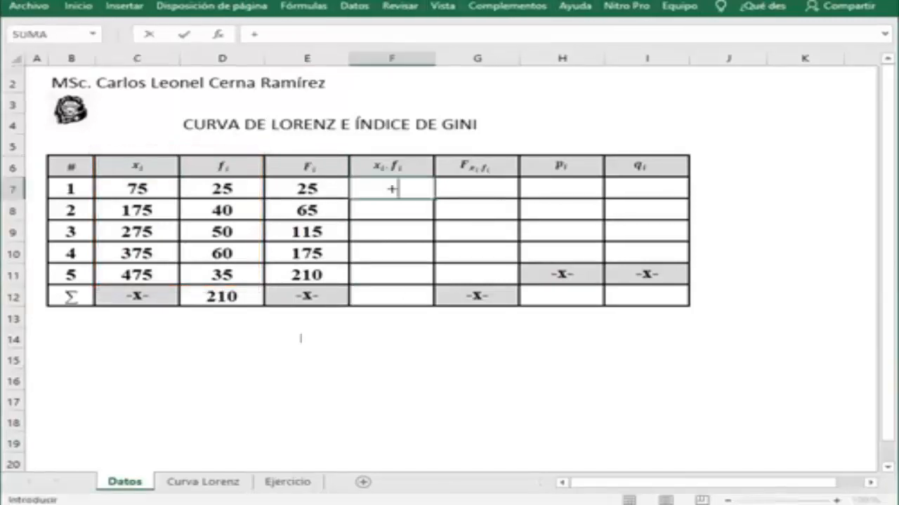
key("Left")
key("Left")
key("Left")
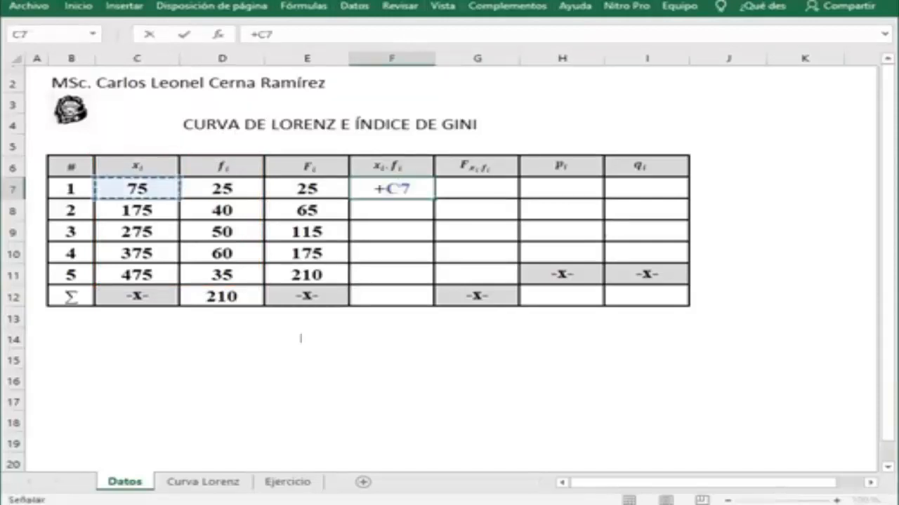
type("*")
key("Left")
key("Left")
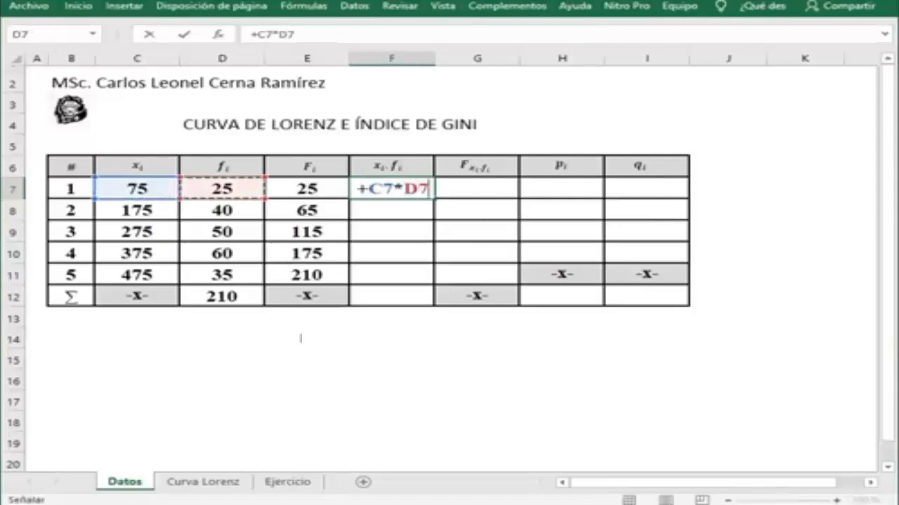
key("ctrl+Return")
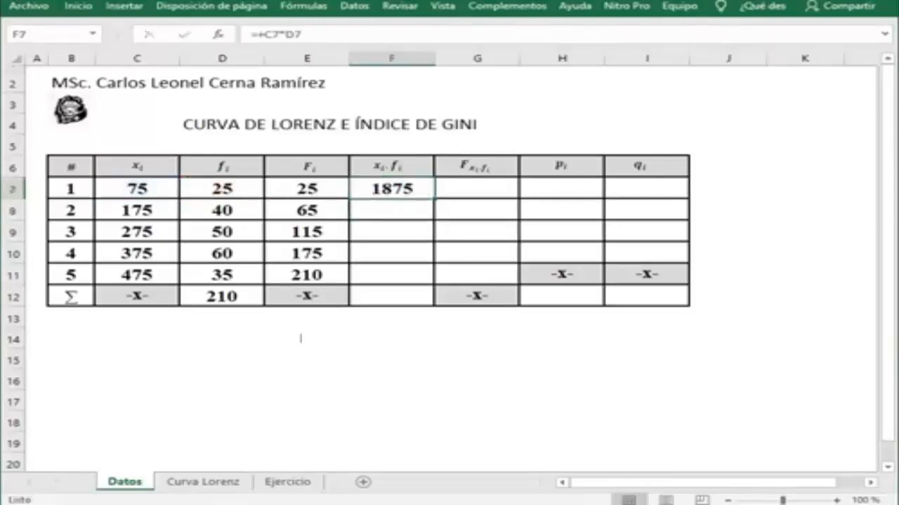
Fill the xi·fi formula down through F11 and total the column in F12 with SUMA over F7:F11
left_click_drag(434, 200, 428, 278)
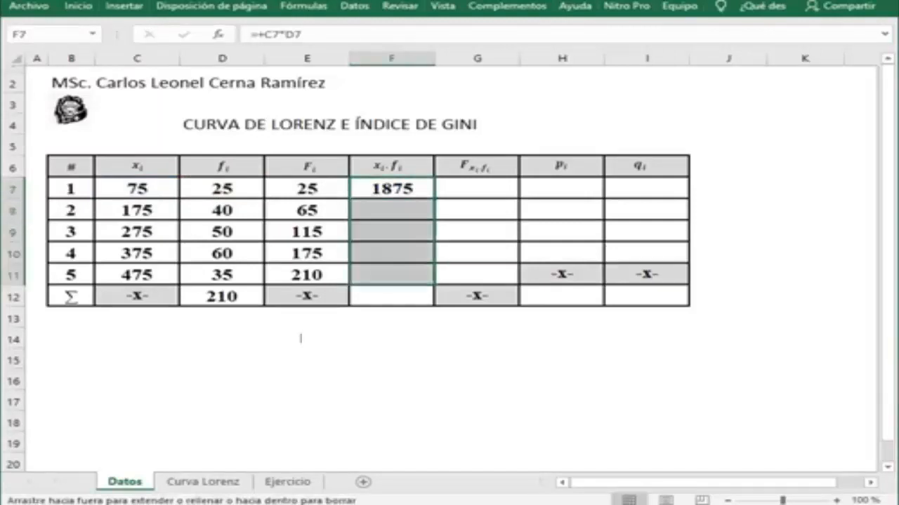
left_click(391, 296)
type("=suma(")
left_click_drag(391, 188, 391, 275)
type(")")
key("Return")
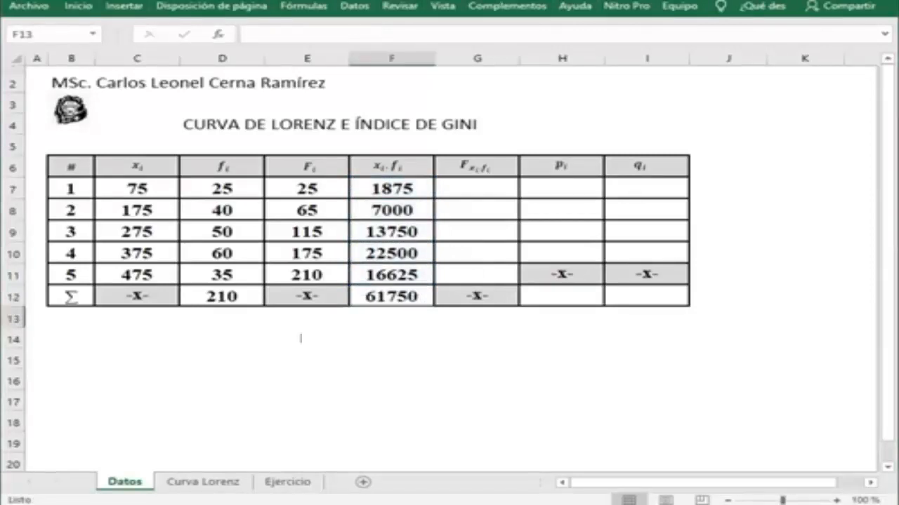
Review how the cumulative frequencies in E7:E11 derive from the fi column, as a model for accumulating xi·fi
left_click(307, 189)
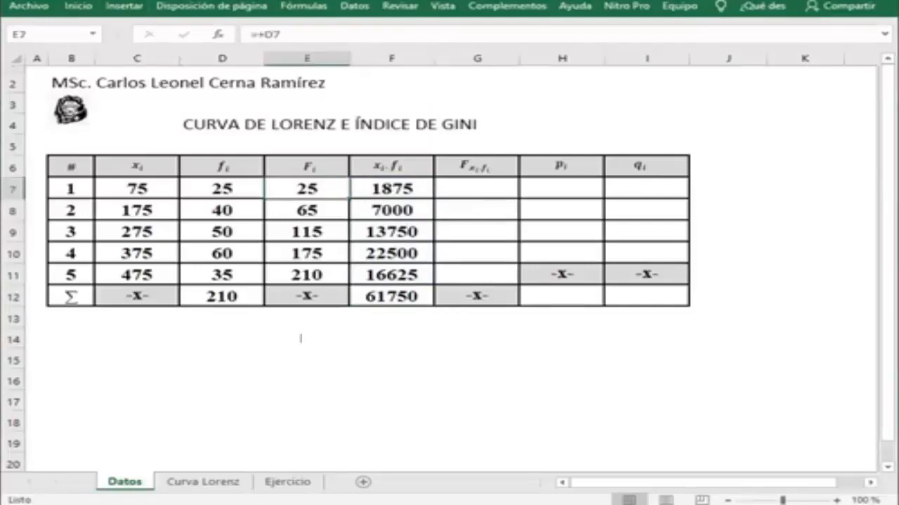
key("Left")
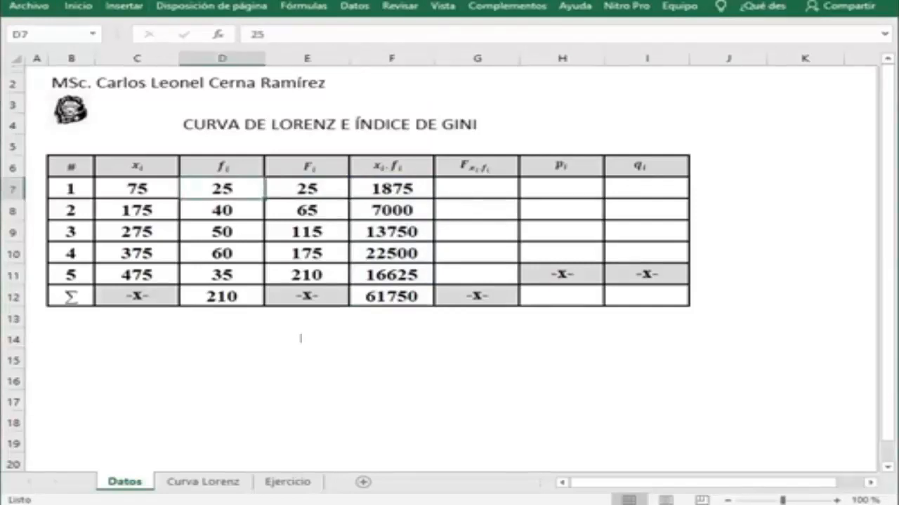
key("Right")
key("Right")
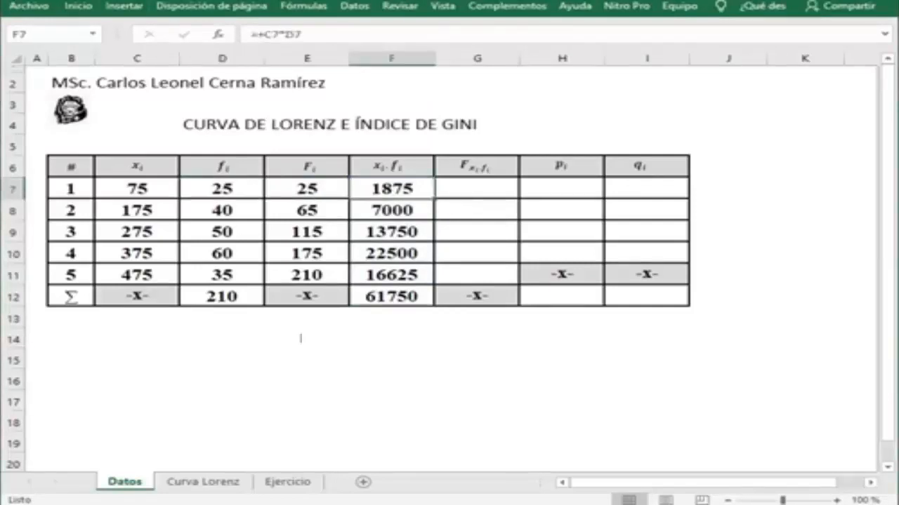
key("Left")
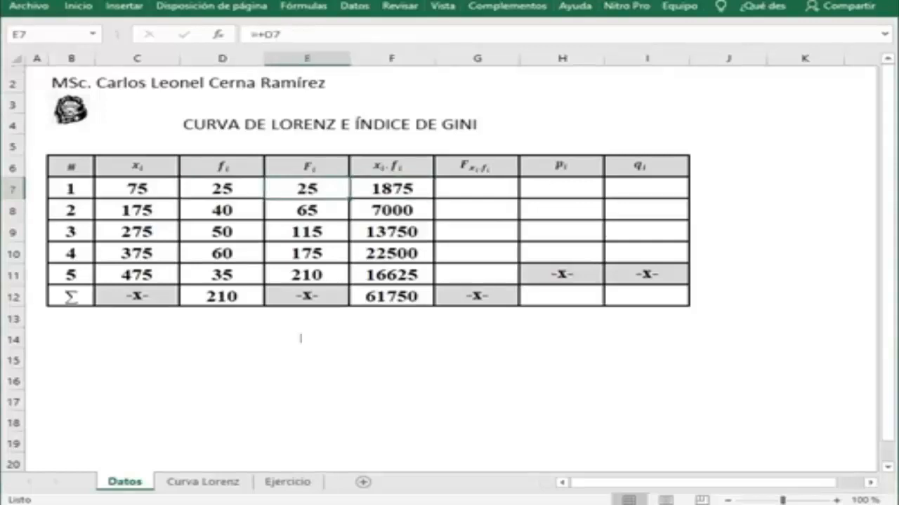
key("shift+Down")
key("shift+Down")
key("shift+Down")
key("shift+Down")
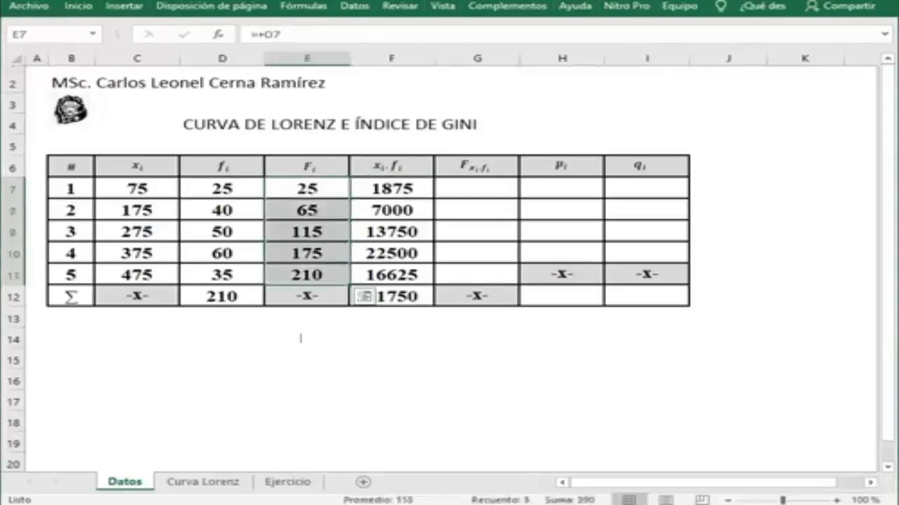
Start the cumulative xi·fi column by entering the formula +F7 in cell G7
key("Right")
key("Right")
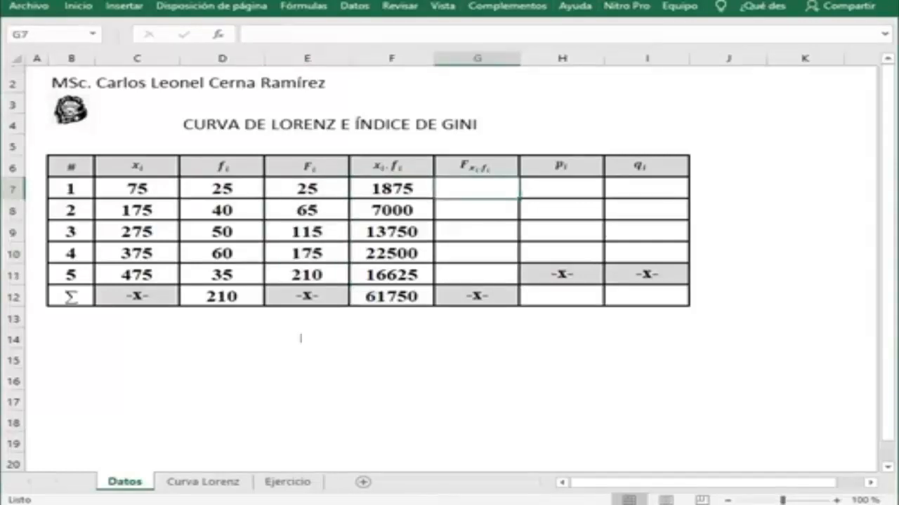
type("+")
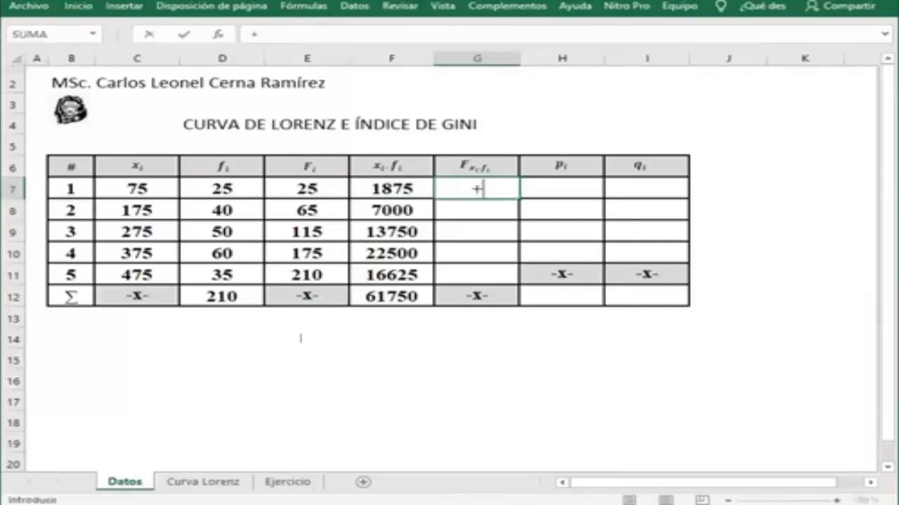
key("Left")
key("Return")
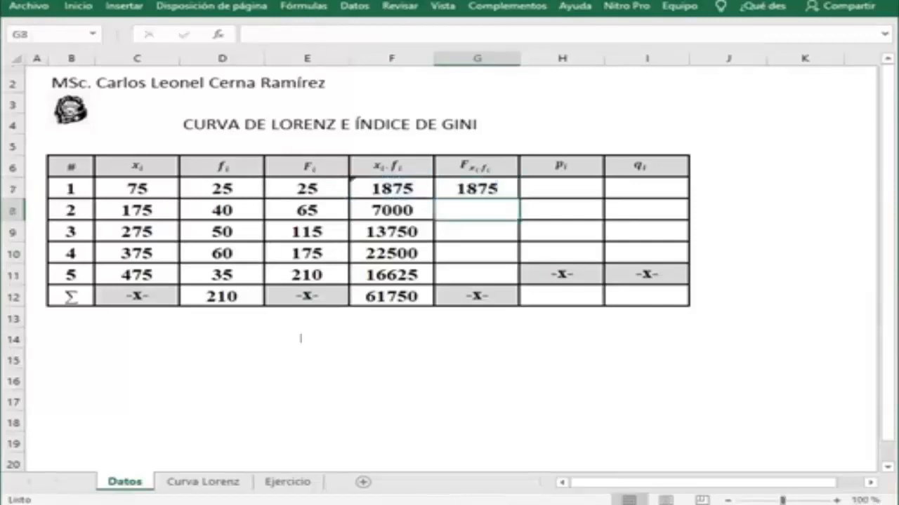
Enter the running-total formula +G7+F8 in G8, fill it down through G11, and check G11 against the total in F12
type("+")
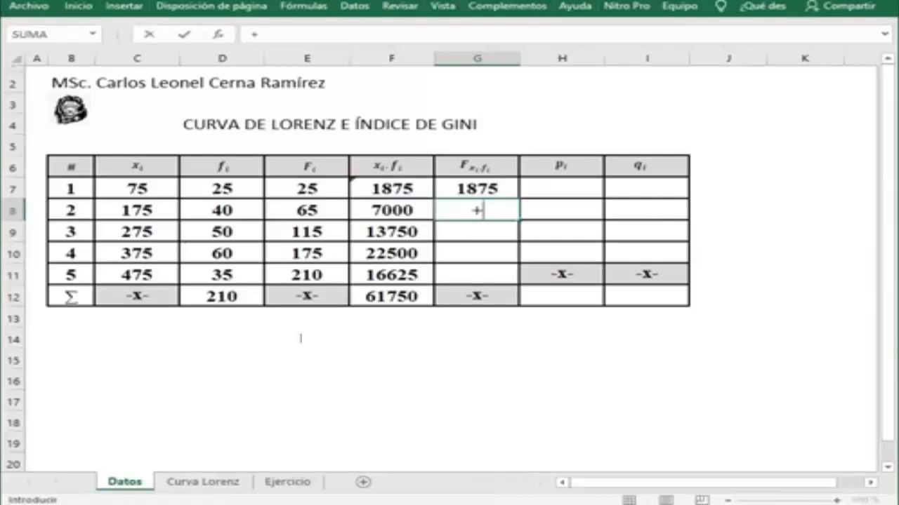
key("Up")
type("+")
key("Left")
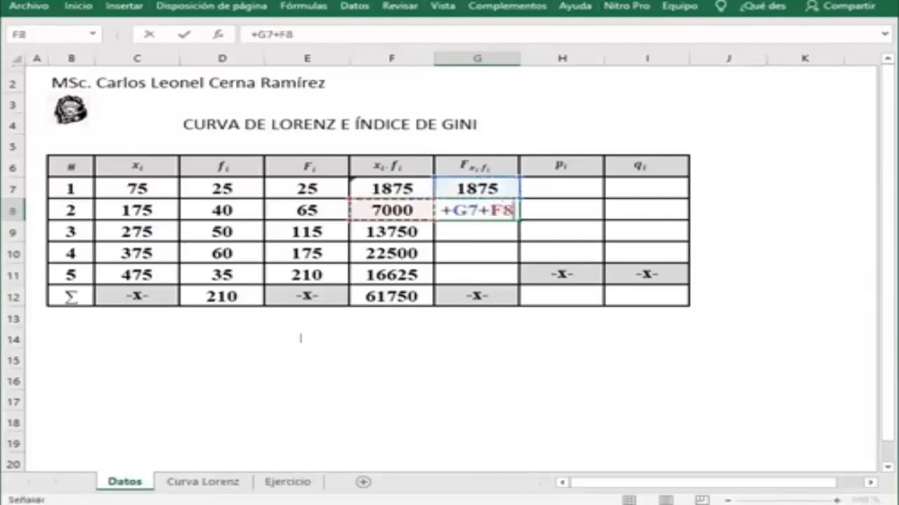
key("ctrl+Return")
left_click_drag(520, 221, 519, 278)
left_click(478, 275)
left_click(392, 297)
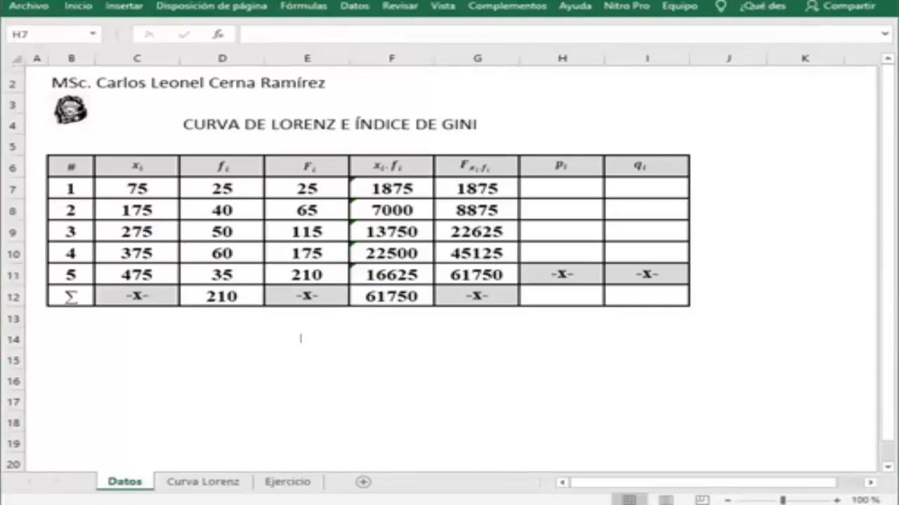
key("Down")
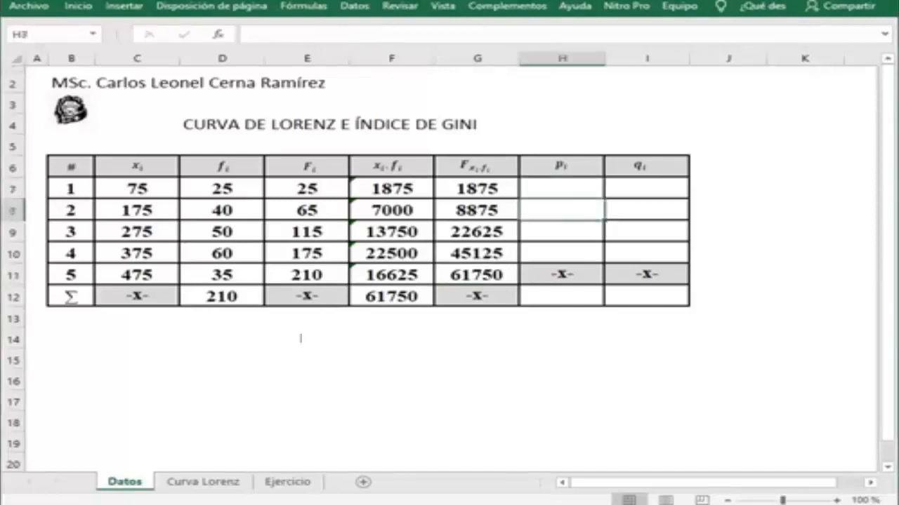
Examine the empty pi and qi columns in H7:I10 that still need formulas
key("Up")
key("Down")
key("Down")
key("Up")
key("Up")
key("Right")
key("Down")
key("Down")
key("Down")
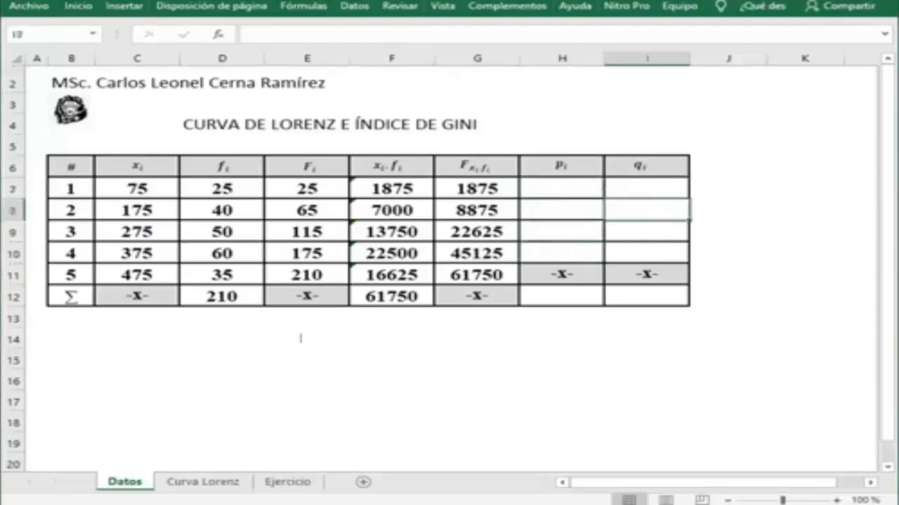
key("Up")
key("Up")
key("Up")
key("Down")
key("Down")
key("Left")
key("Up")
key("Up")
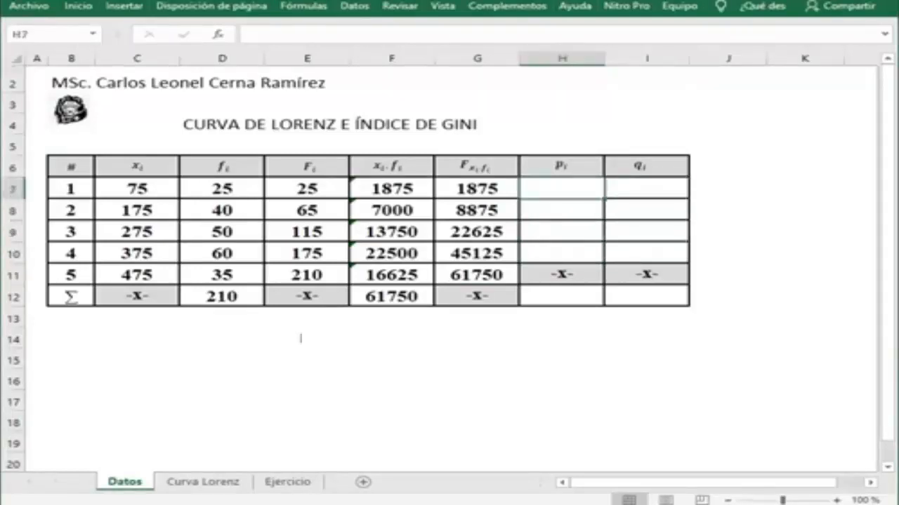
key("Right")
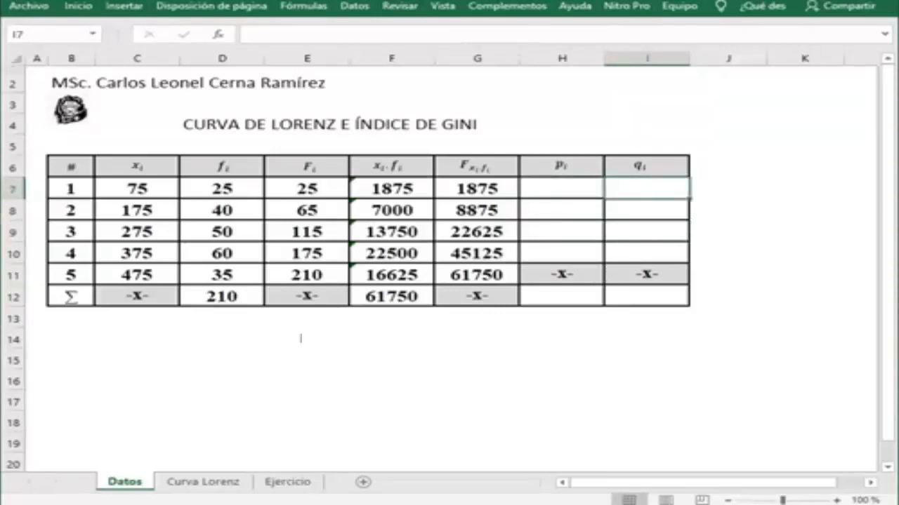
key("Left")
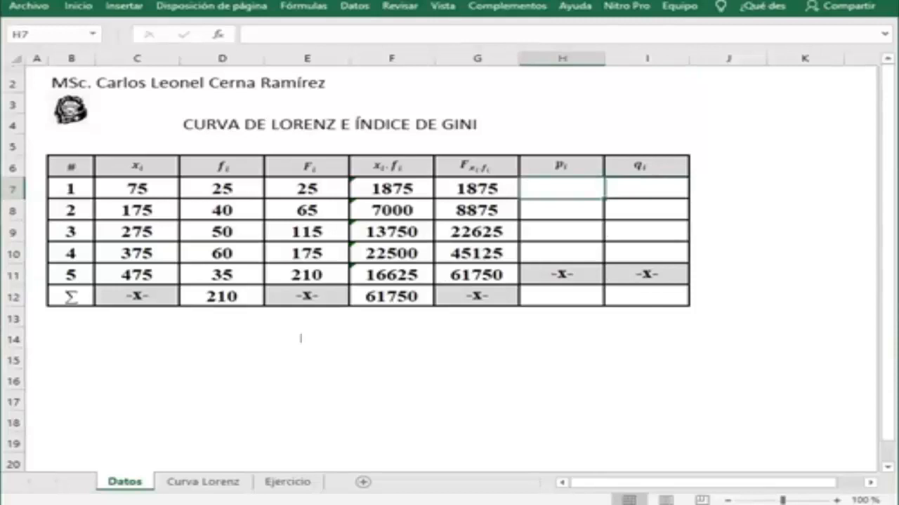
Begin the pi formula in H7 by dividing E7 by the fi total as the absolute reference $D$12
type("+")
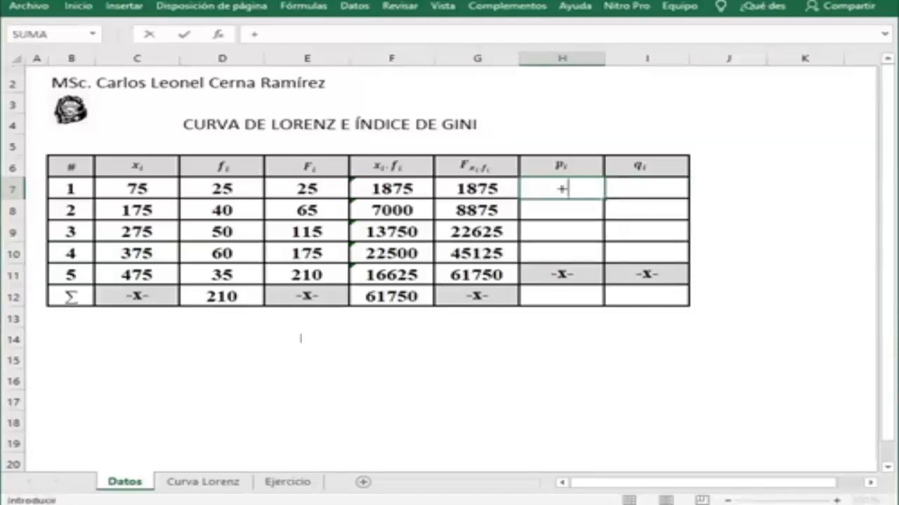
key("Left")
key("Left")
key("Left")
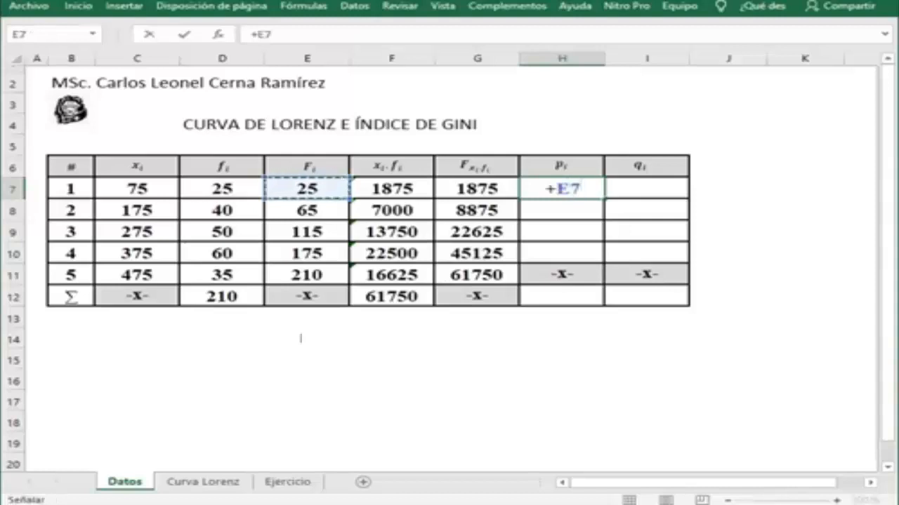
type("/")
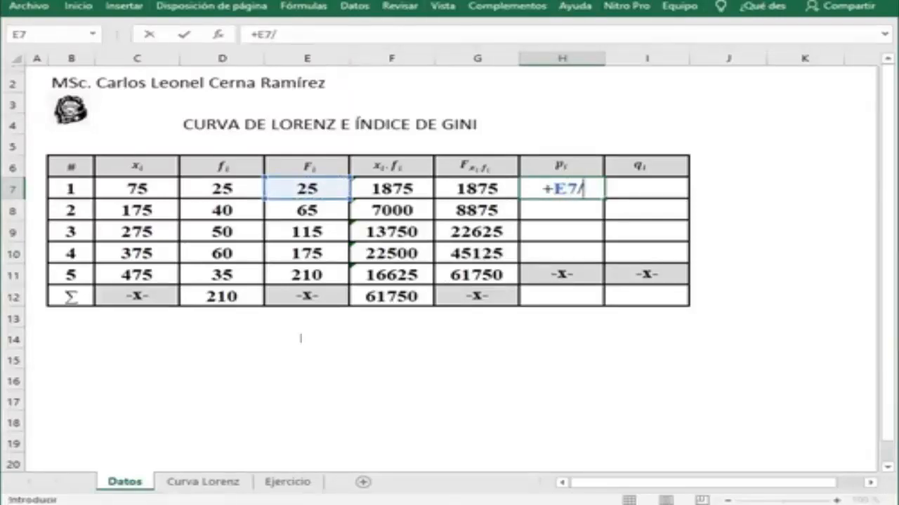
key("Left")
key("Left")
key("Left")
key("Left")
key("Down")
key("Down")
key("Down")
key("Down")
key("Down")
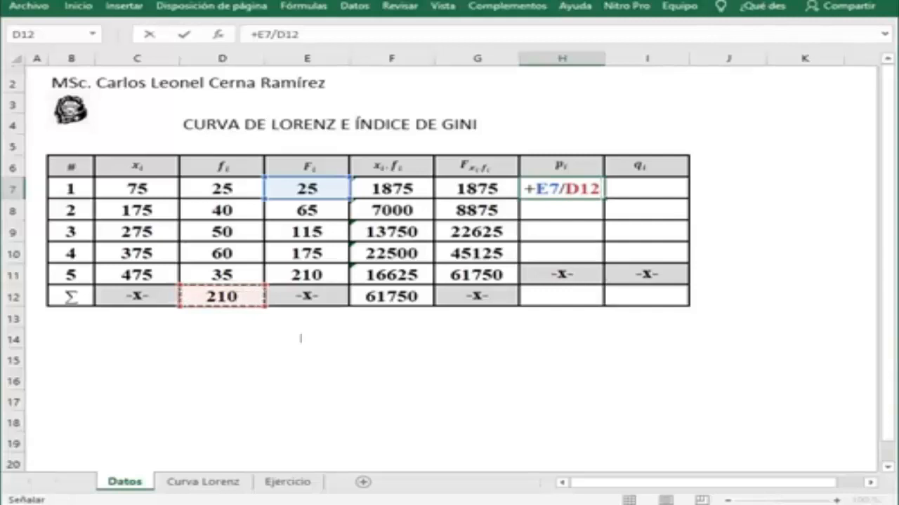
key("F4")
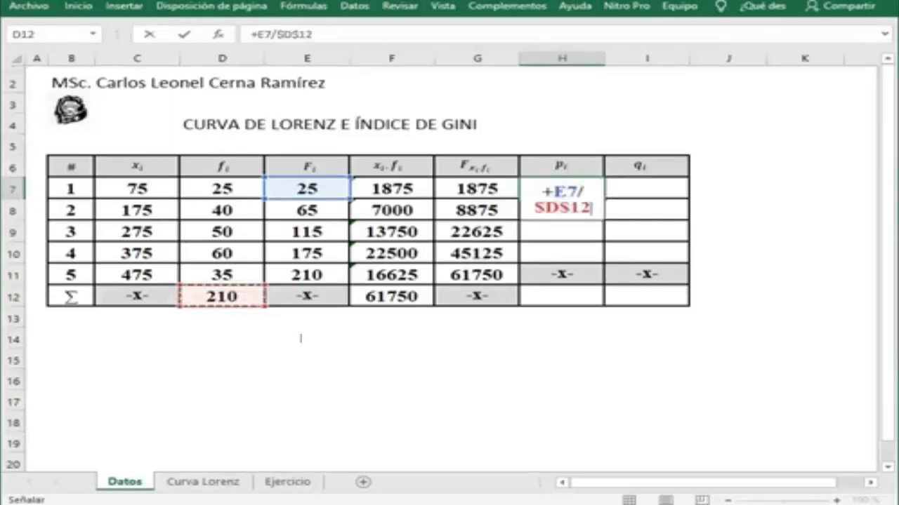
Complete the pi formula in H7 as +E7/$D$12*100 to express it as a percentage
key("F2")
key("Left")
key("Left")
key("Left")
key("Left")
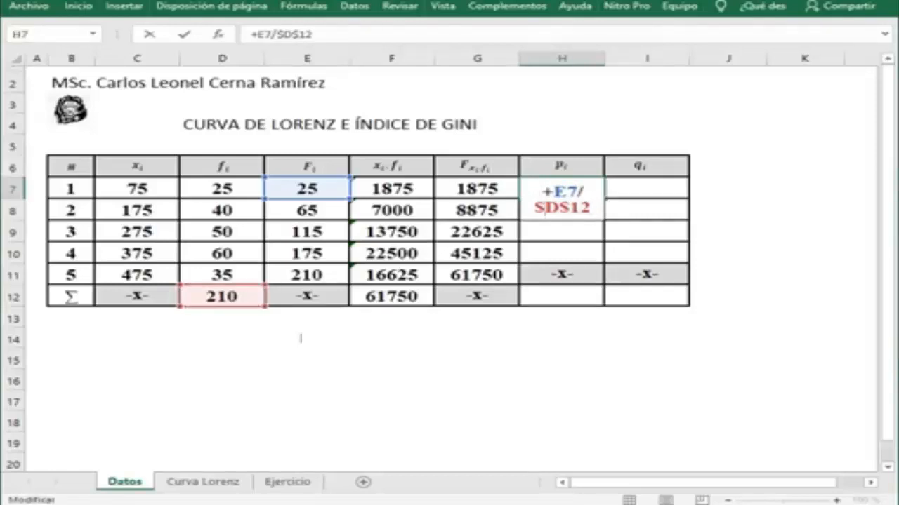
key("Right")
key("Right")
key("Right")
key("Right")
type("*100")
key("Return")
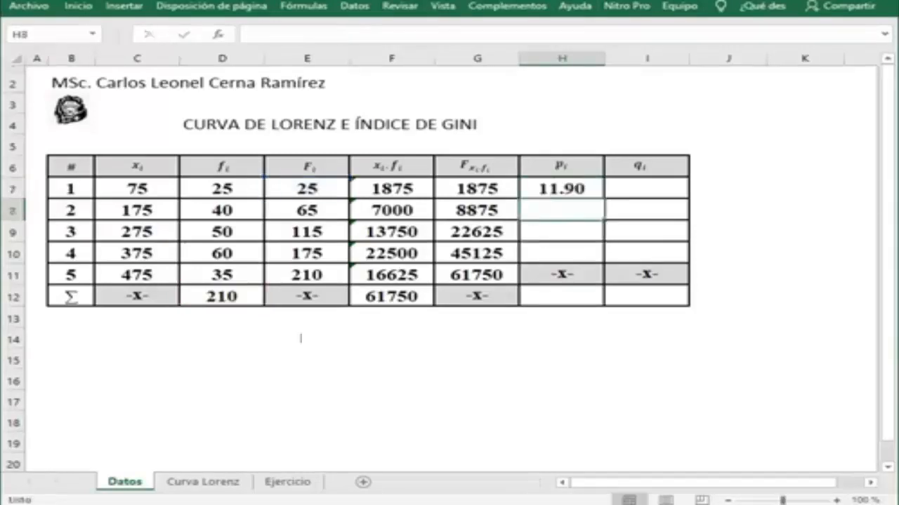
Fill the pi formula down through H10 and total the column in H12 with +H7+H8+H9+H10
key("Up")
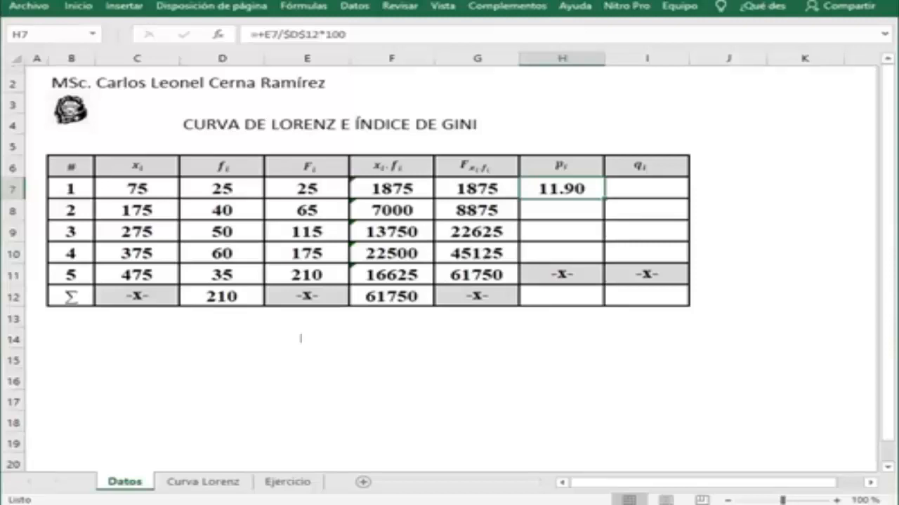
left_click_drag(603, 199, 597, 260)
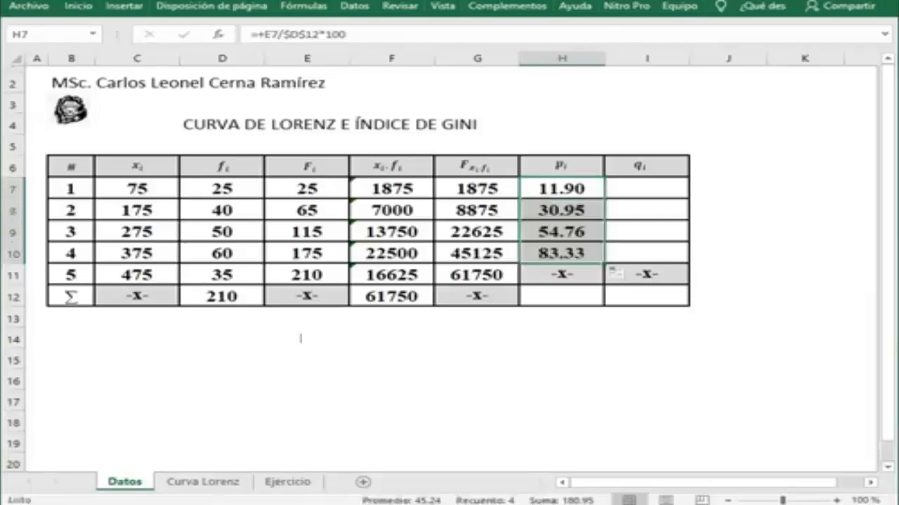
left_click(562, 296)
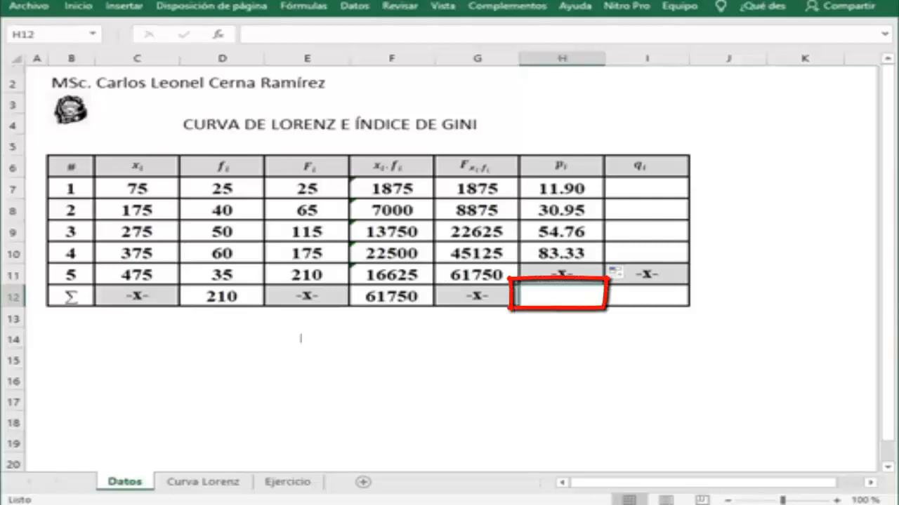
left_click_drag(561, 189, 562, 253)
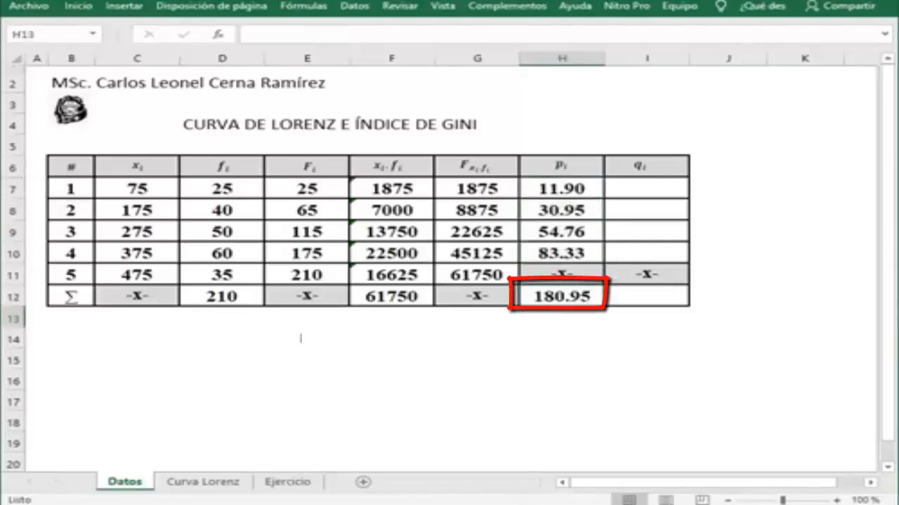
key("Up")
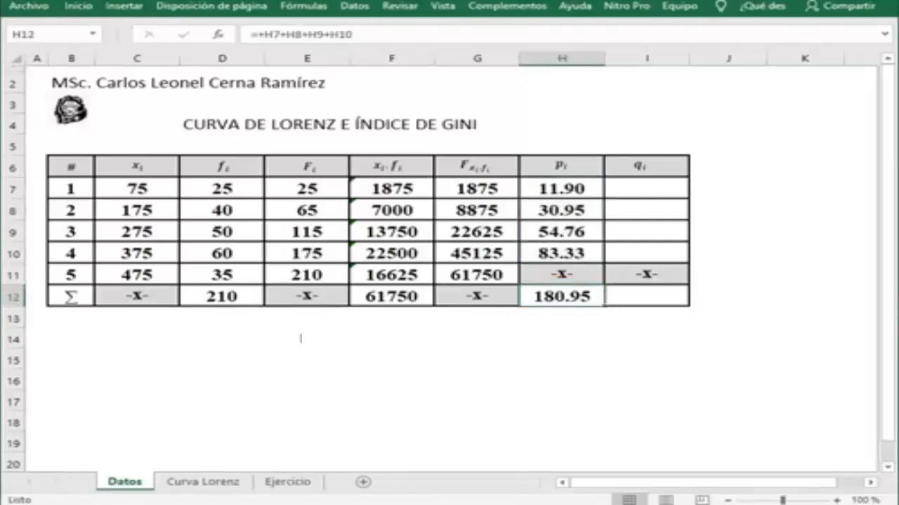
left_click(561, 166)
left_click(587, 167)
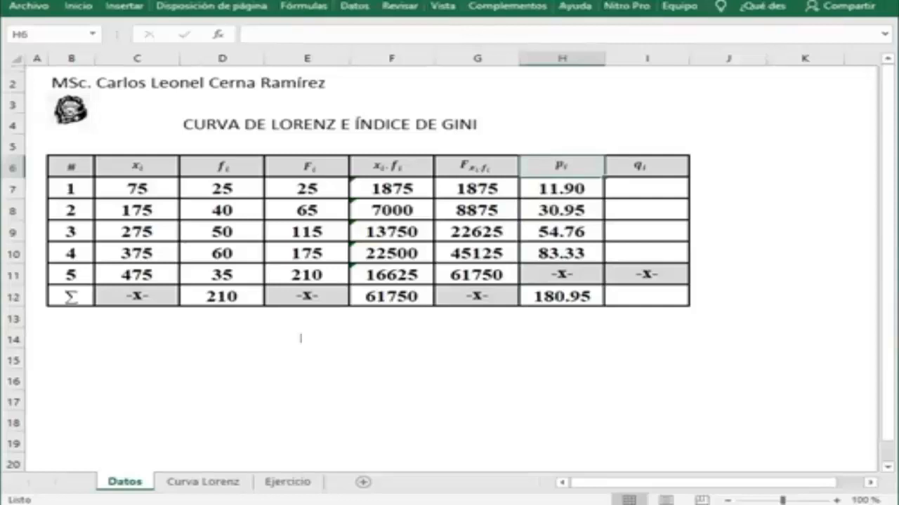
left_click(561, 297)
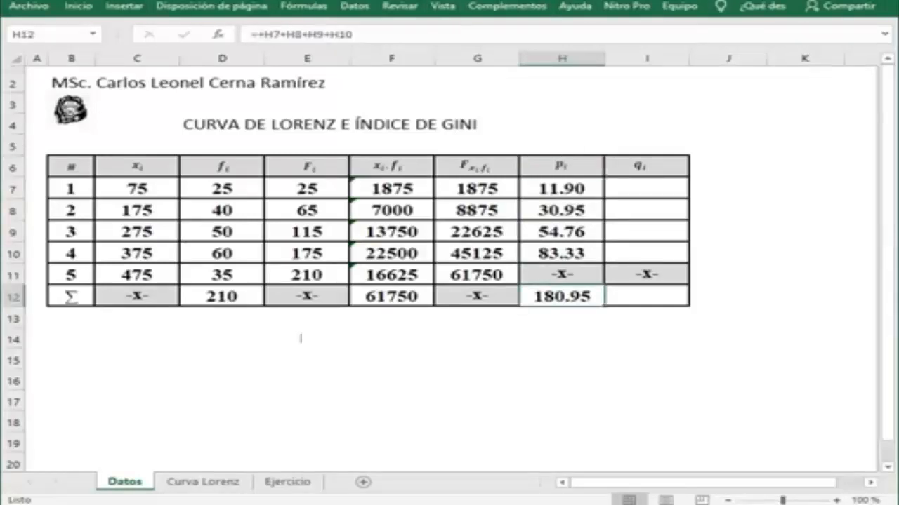
left_click_drag(561, 188, 562, 253)
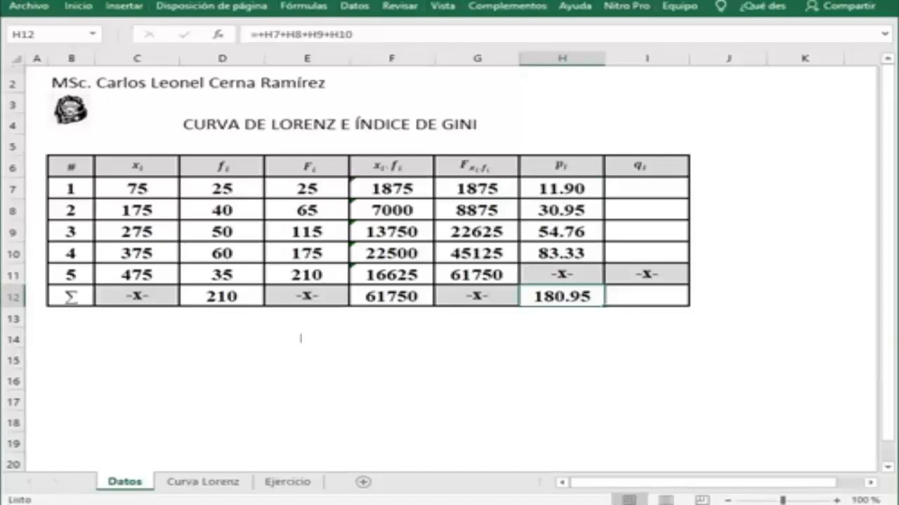
Enter the qi formula +G7/$F$12*100 in I7, keeping the xi·fi total as an absolute reference
left_click(646, 188)
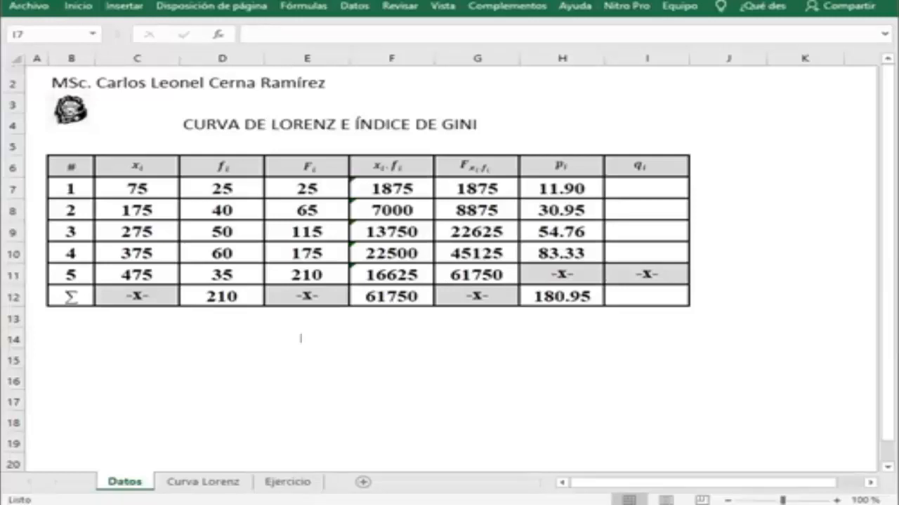
type("+")
key("Left")
key("Left")
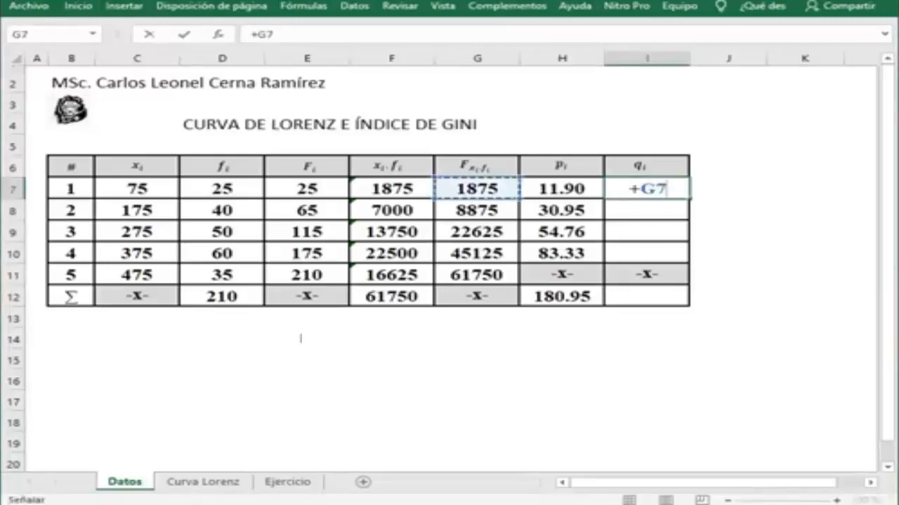
type("/")
key("Left")
key("Left")
key("Left")
key("Down")
key("Down")
key("Down")
key("Down")
key("Down")
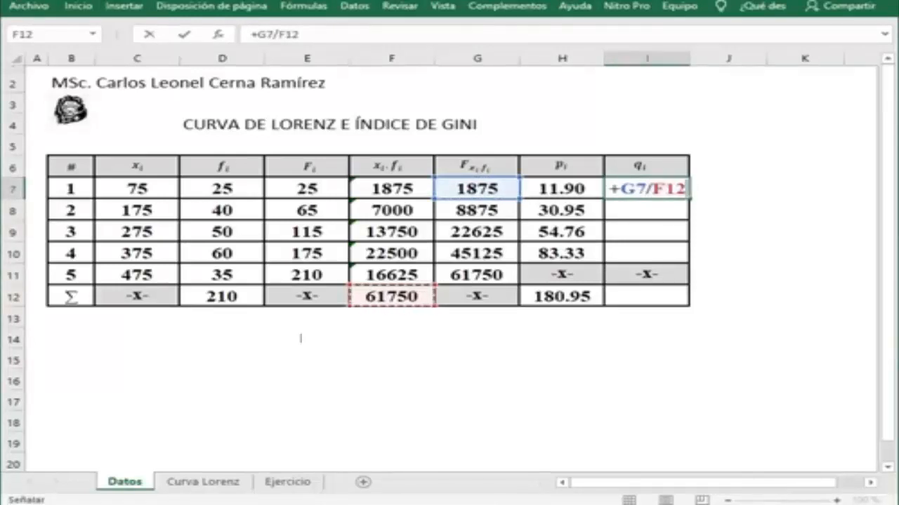
key("F4")
type("*")
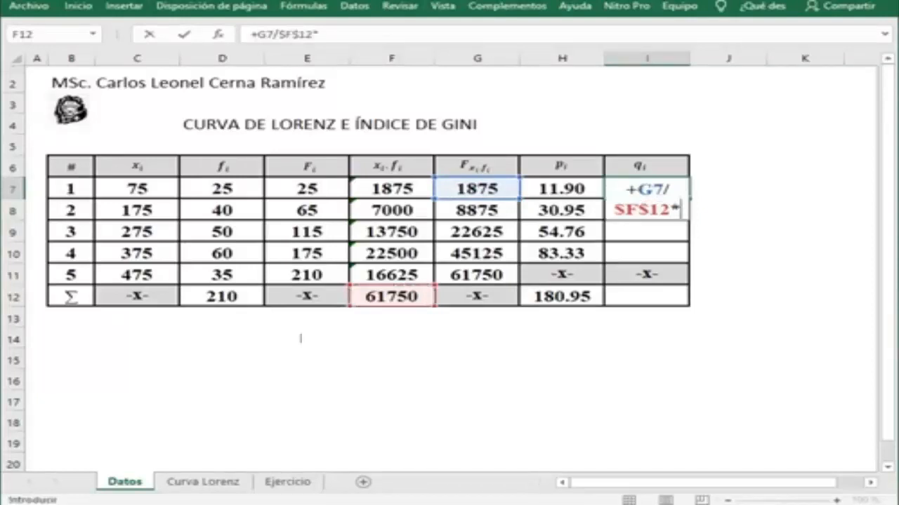
type("100")
key("Return")
Fill the qi formula down through I10 and check the copied formulas
key("Up")
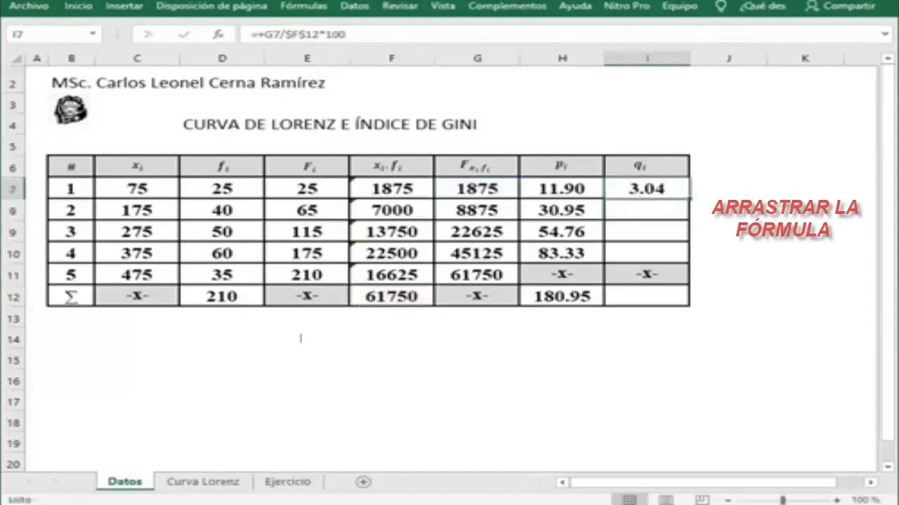
left_click_drag(688, 199, 688, 264)
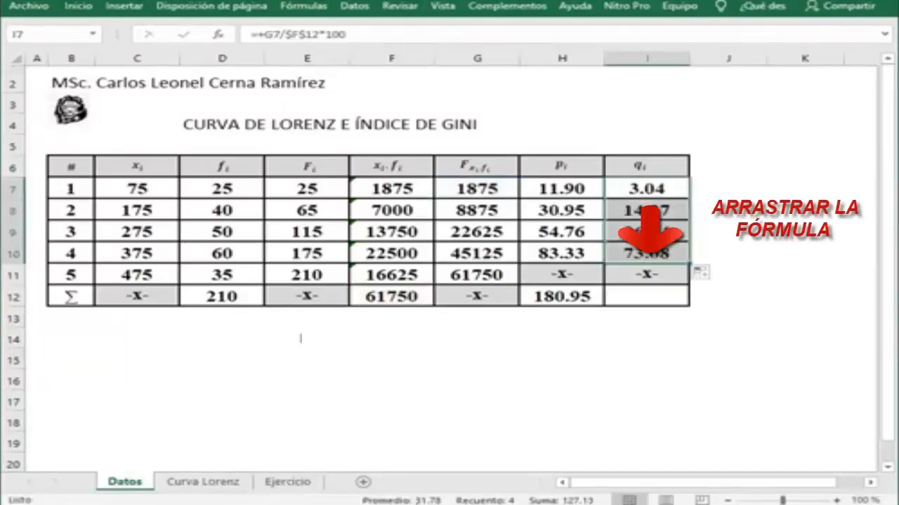
key("Left")
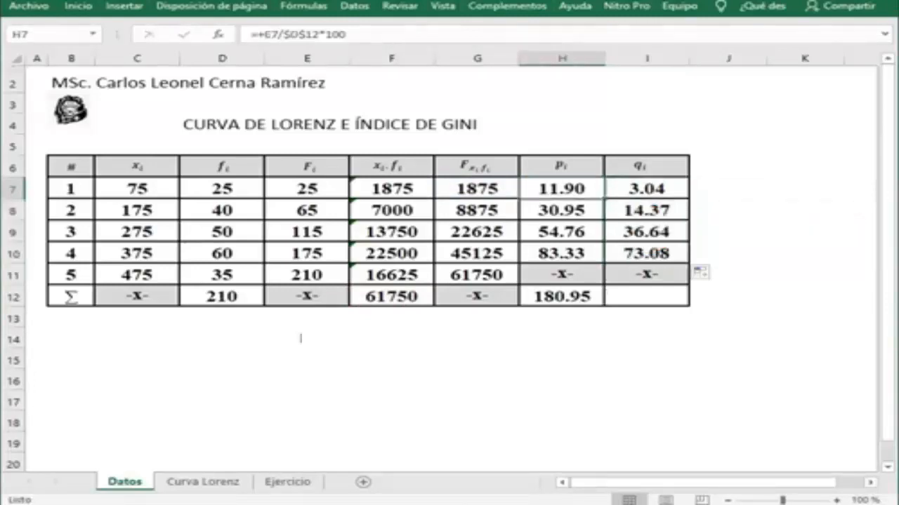
key("Right")
key("Down")
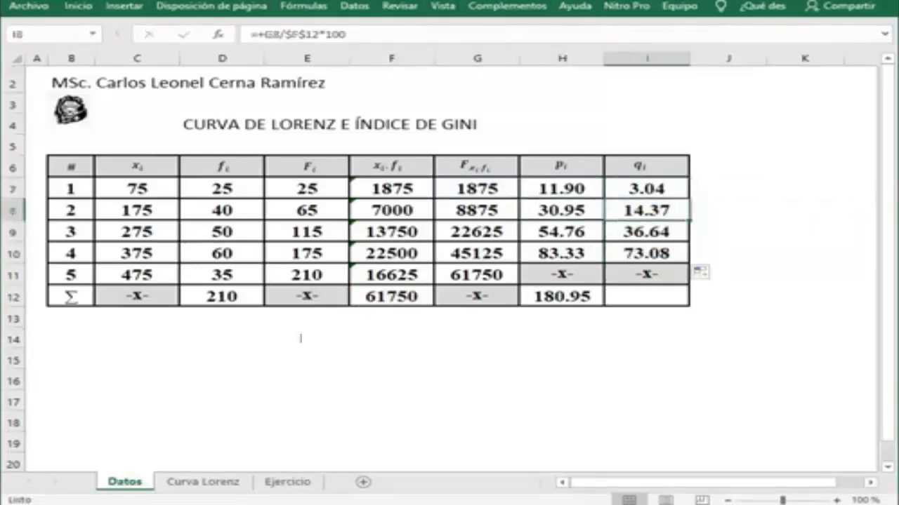
key("Down")
key("Down")
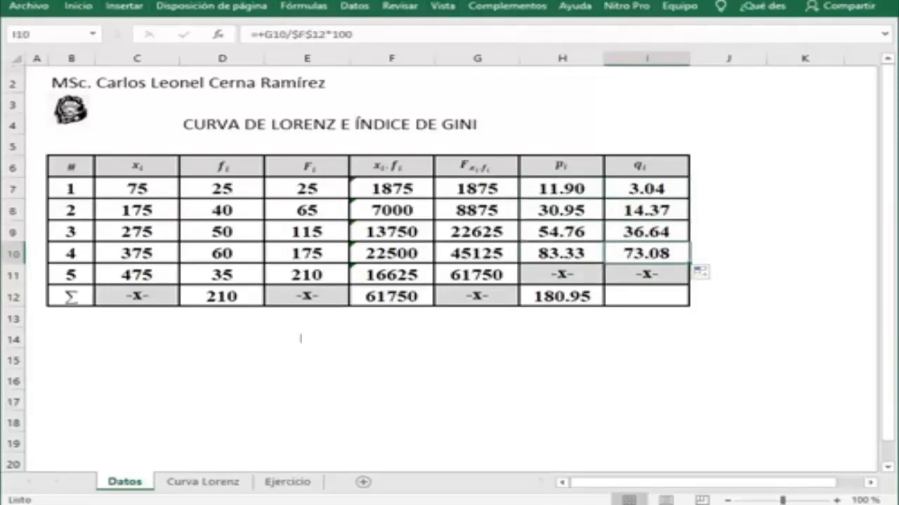
Copy the pi total formula from H12 into I12 to total the qi column
key("Left")
key("Down")
key("Down")
key("ctrl+c")
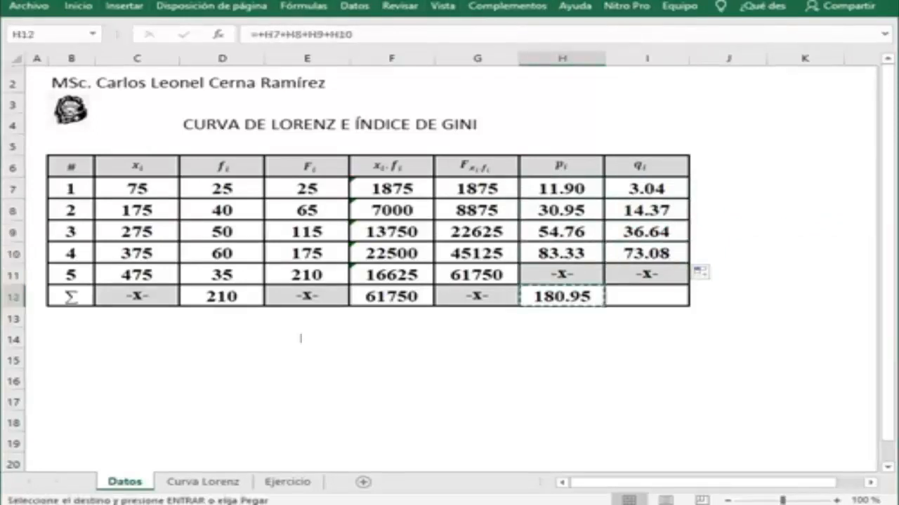
key("Right")
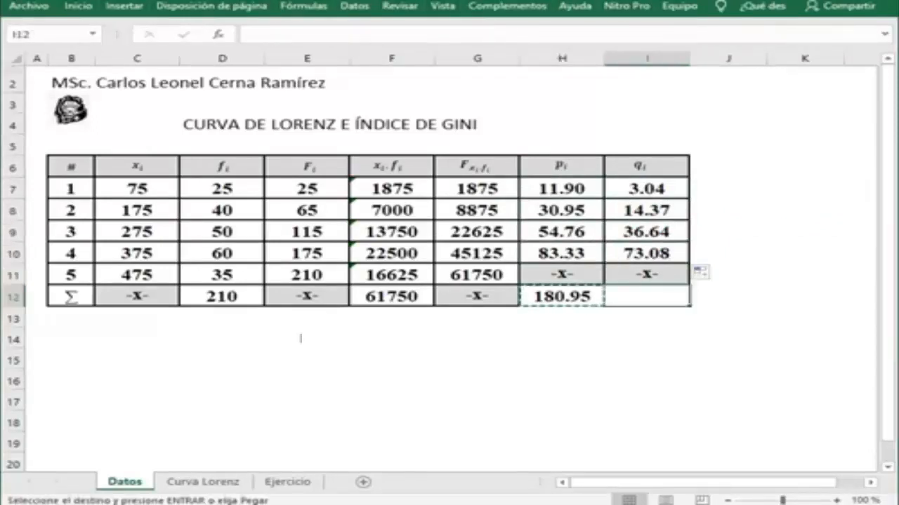
key("ctrl+v")
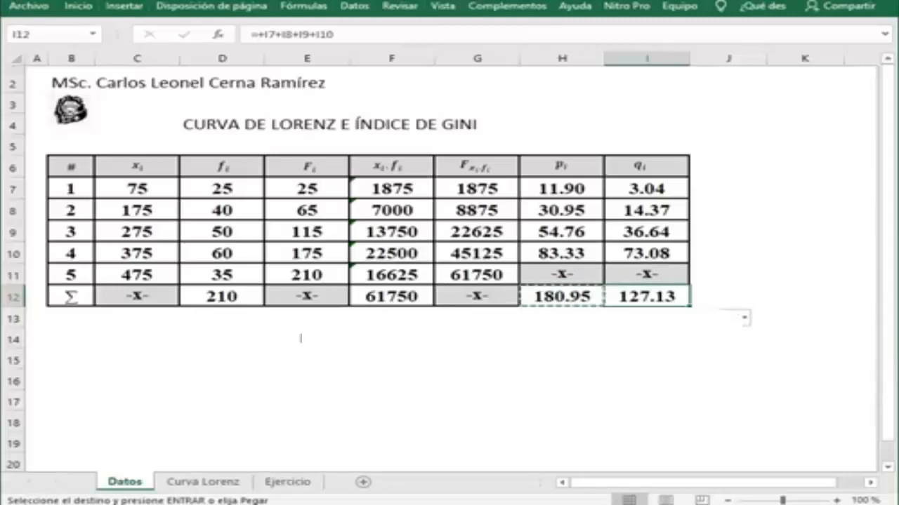
Open the Curva Lorenz sheet, widen column V slightly so the p axis label 100 fits, and review the q and p axis titles
left_click(300, 338)
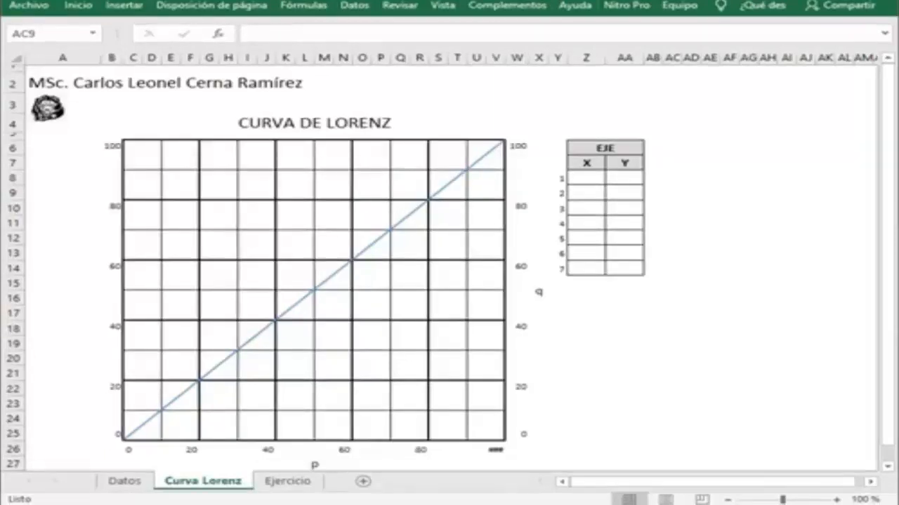
left_click_drag(505, 58, 508, 57)
left_click(752, 163)
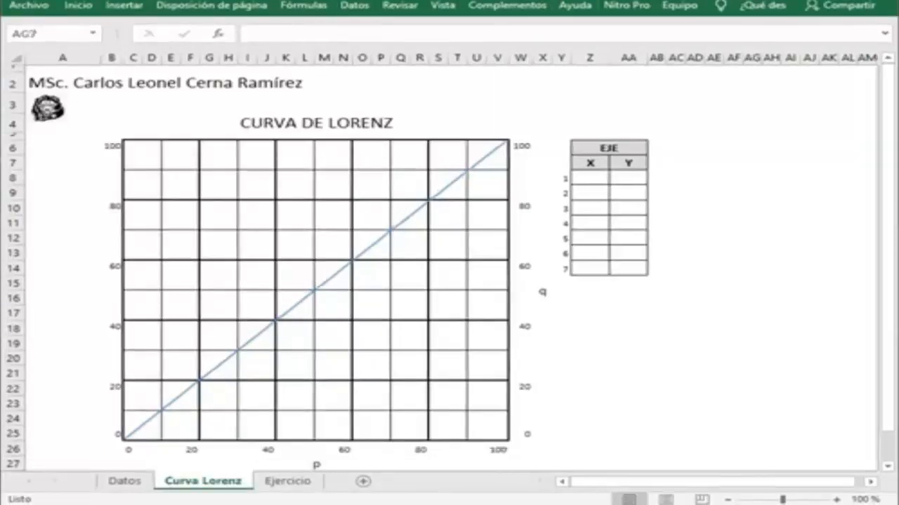
left_click(542, 291)
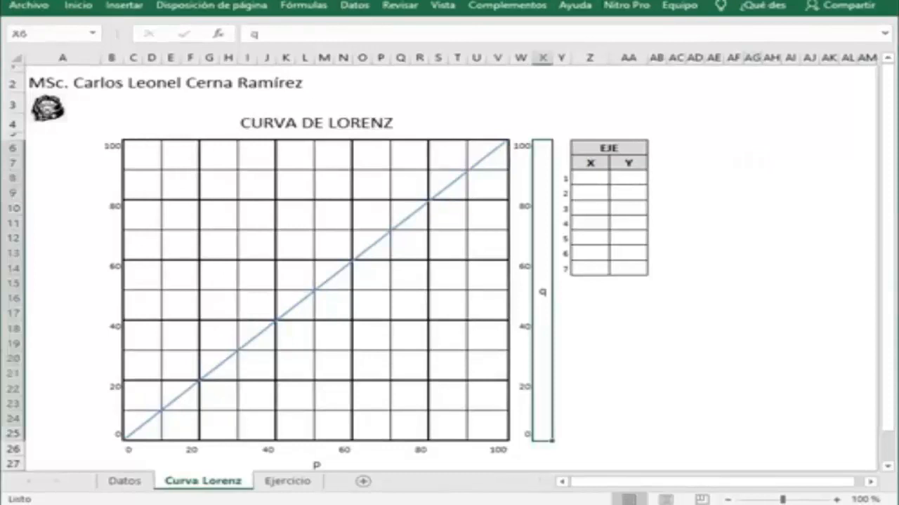
left_click(316, 465)
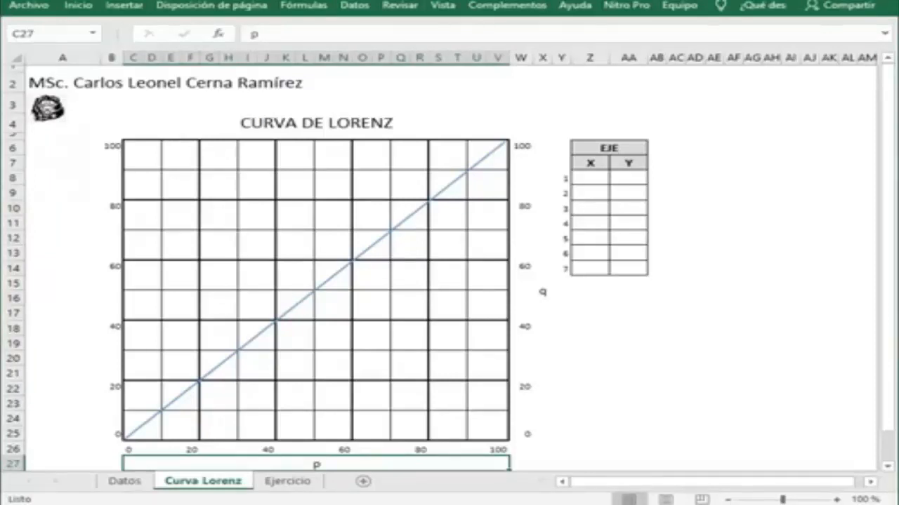
left_click(590, 178)
left_click(629, 178)
left_click(590, 193)
left_click(628, 193)
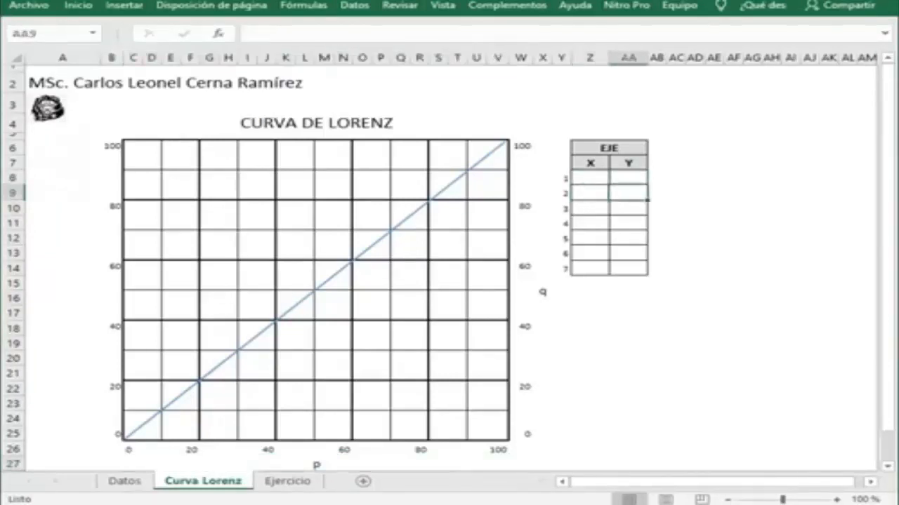
left_click(628, 224)
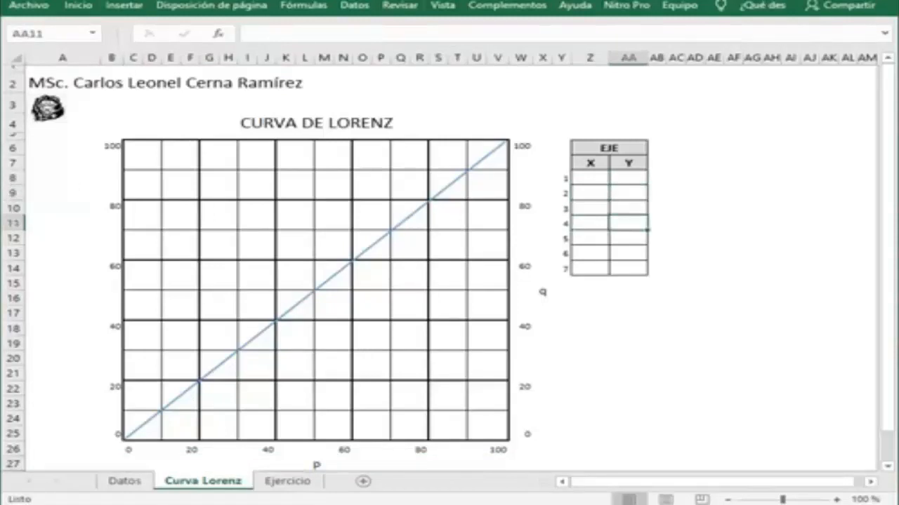
Link the first X coordinate in Z8 of the EJE table to the pi value in Datos!H7
mouse_move(589, 178)
left_mouse_down()
mouse_move(590, 223)
mouse_move(589, 178)
left_mouse_up()
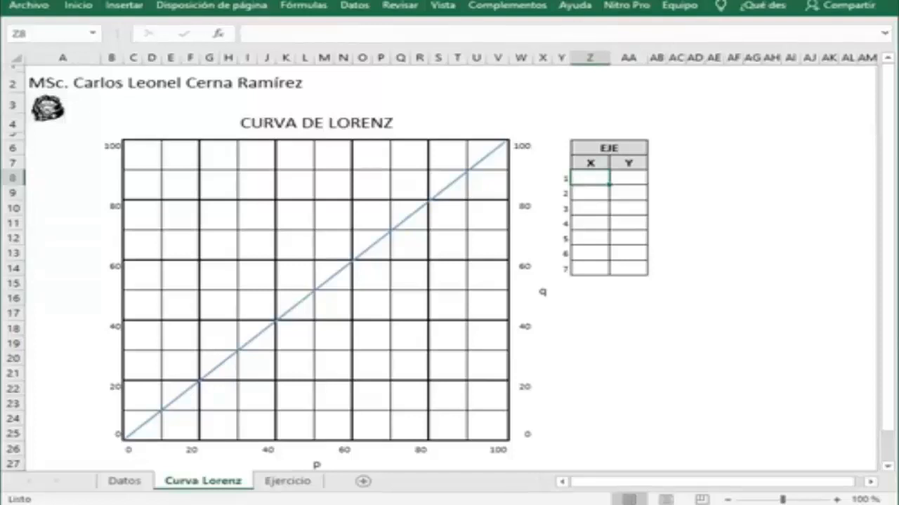
type("+")
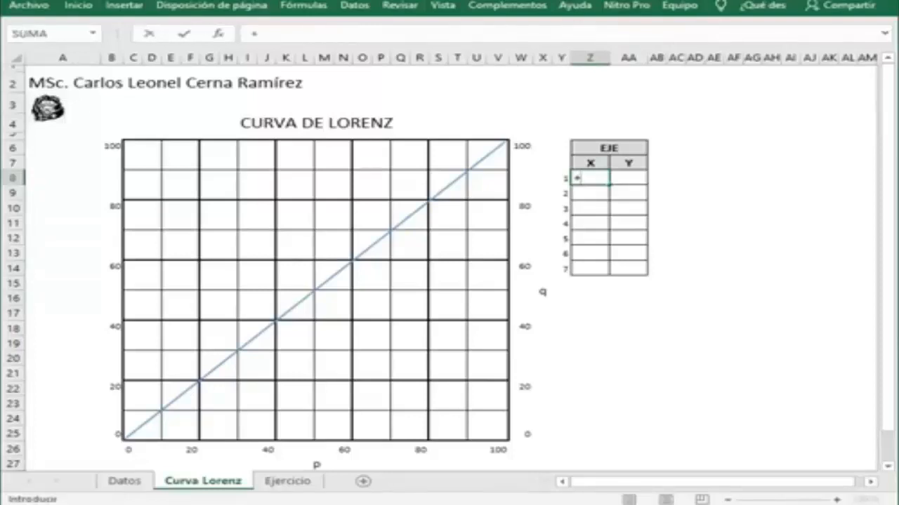
left_click(125, 481)
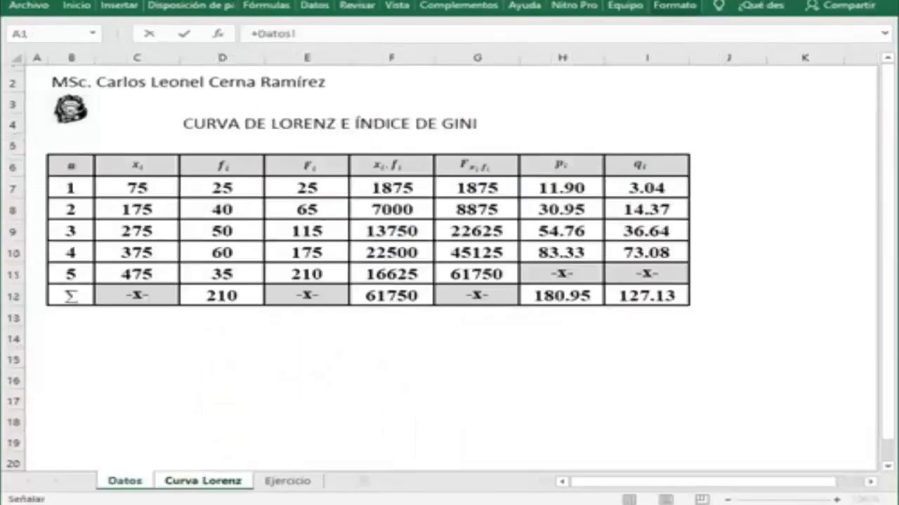
left_click(573, 189)
key("Return")
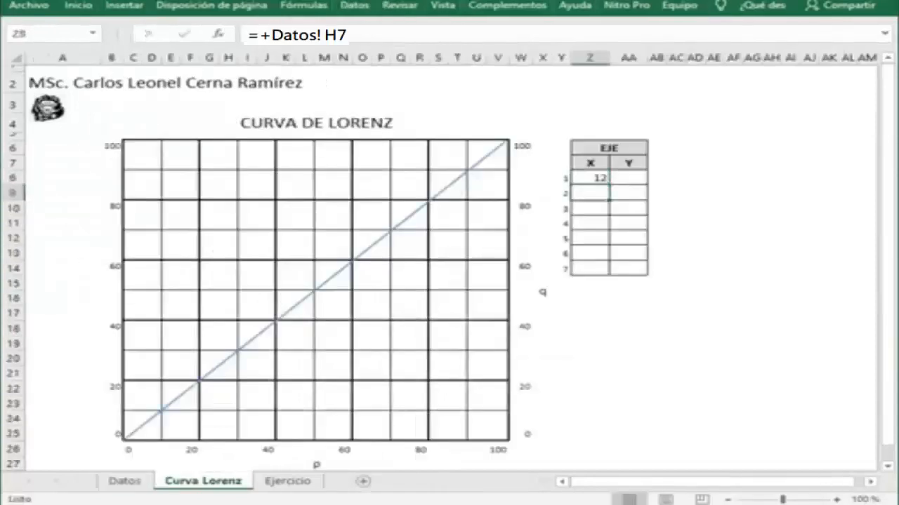
Check the pi source cell H7 on the Datos sheet, and link the first Y coordinate in AA8 to the qi value in Datos!I7
left_click(590, 178)
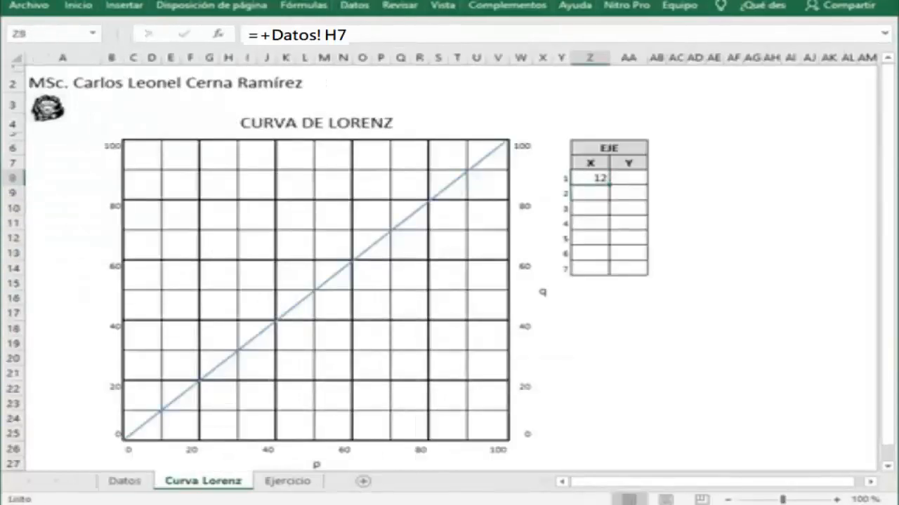
left_click(125, 481)
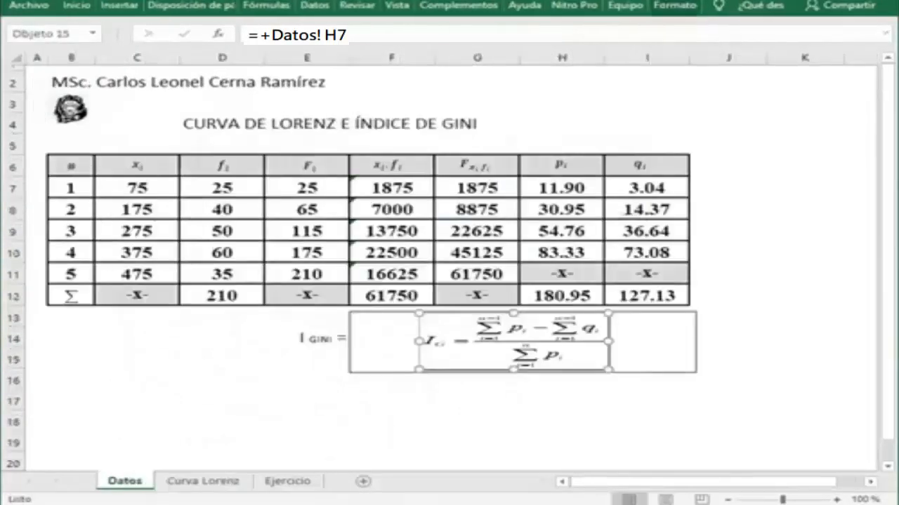
left_click(562, 188)
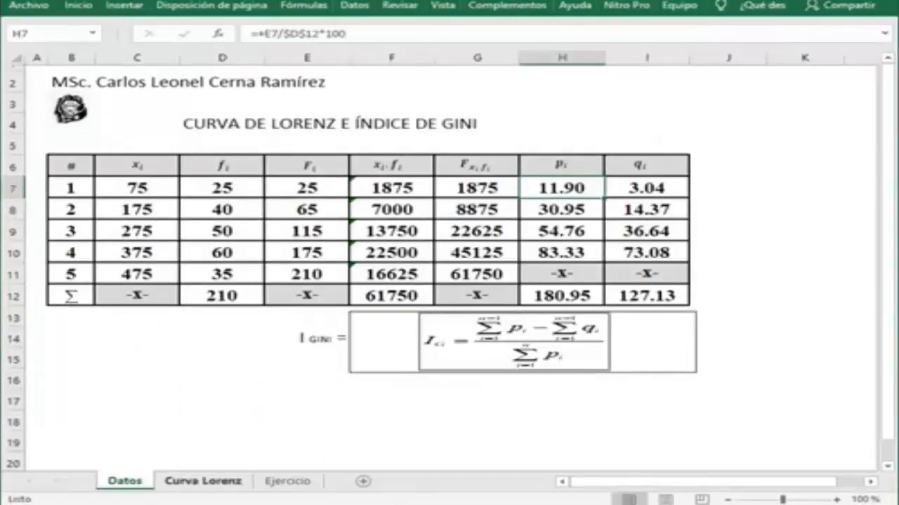
key("Tab")
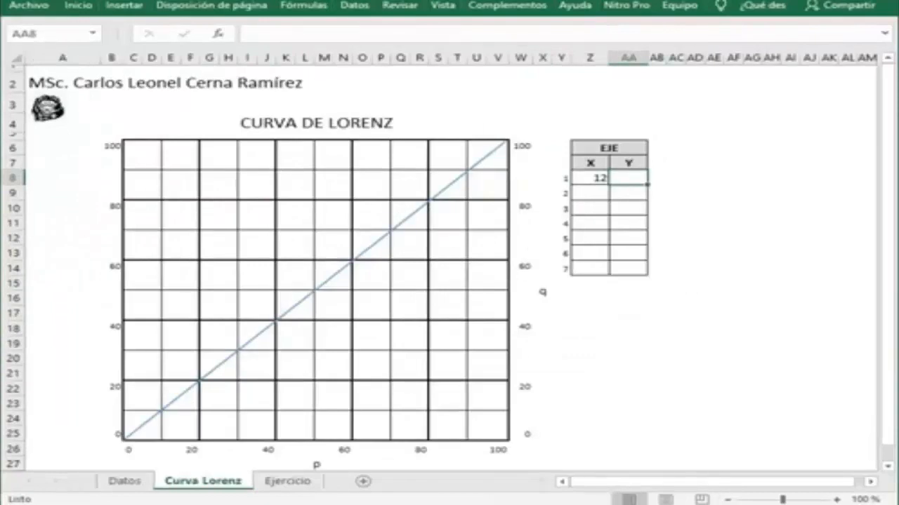
type("=")
left_click(124, 481)
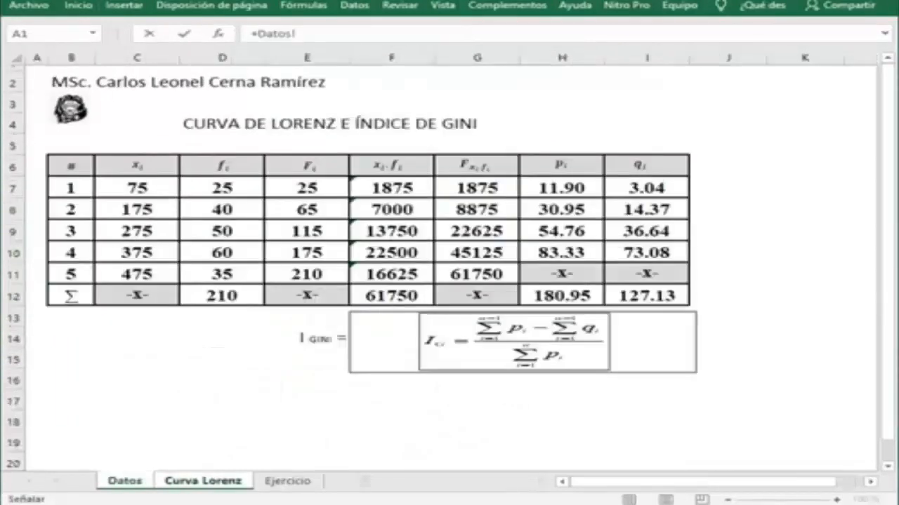
left_click(647, 188)
key("Return")
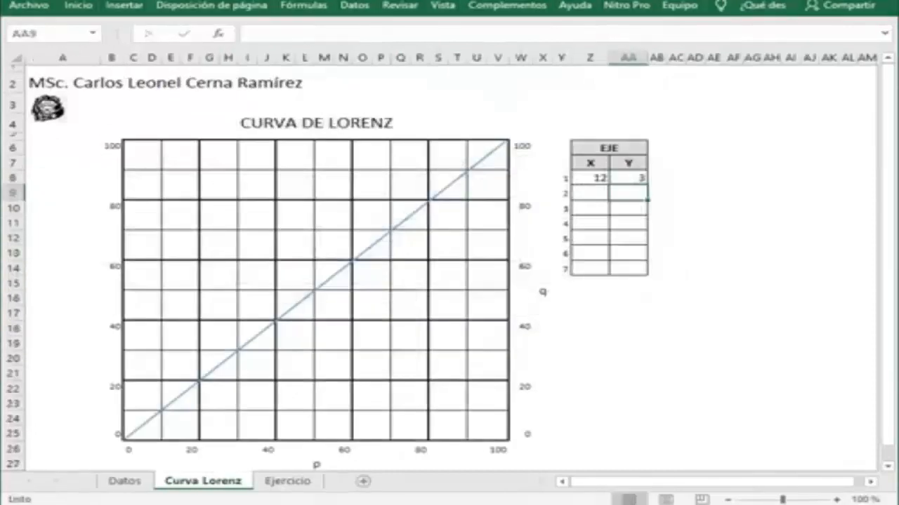
Link Z9:AA11 to the pi and qi values in rows 8 to 10 of Datos, and bold the coordinates in Z8:AA11
left_click_drag(591, 178, 646, 212)
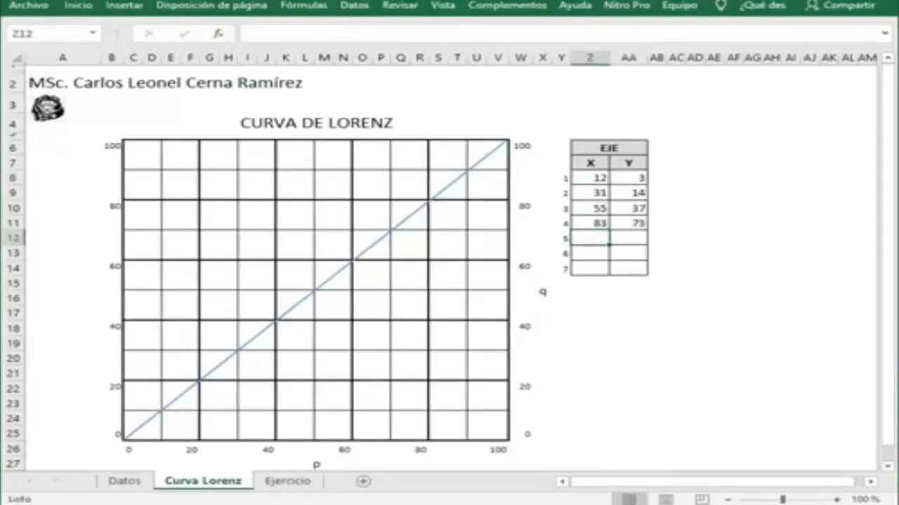
left_click_drag(591, 179, 628, 223)
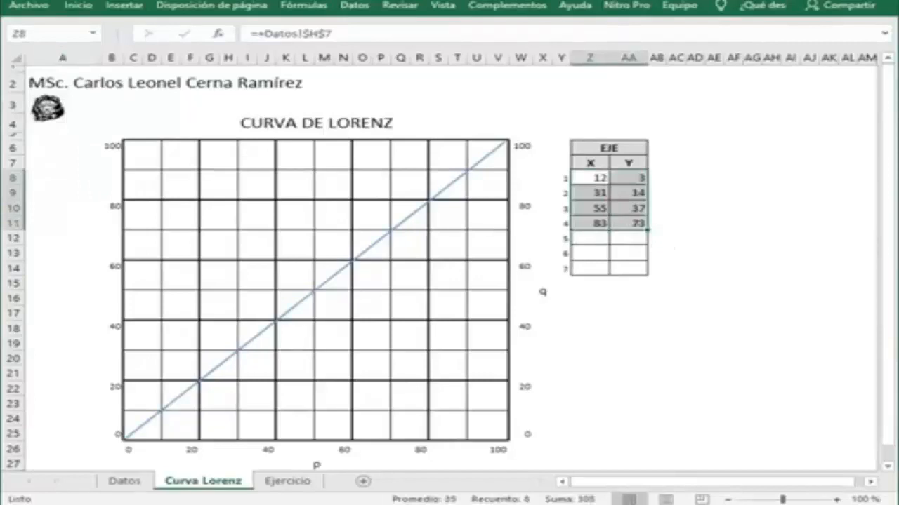
left_click(78, 5)
left_click(108, 57)
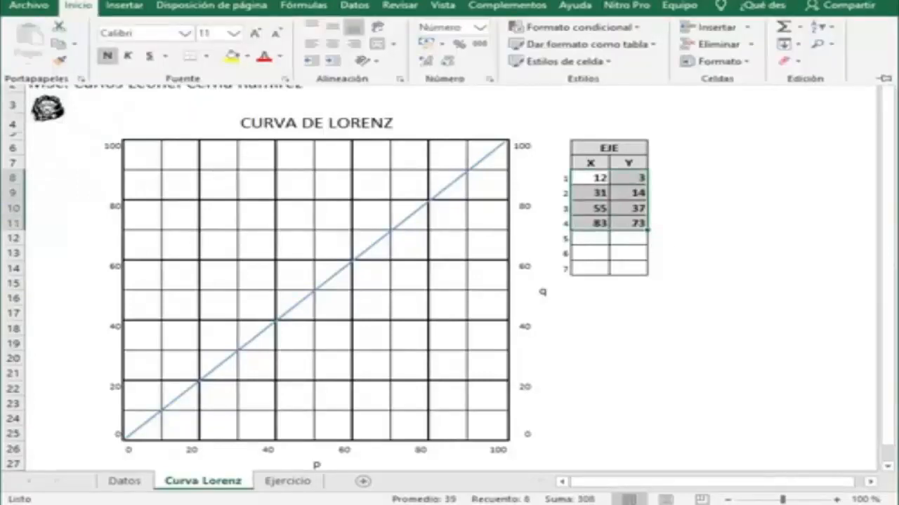
left_click(591, 223)
Review the X and Y coordinate headings and move the first red star marker onto the p axis at about 12
left_click(591, 163)
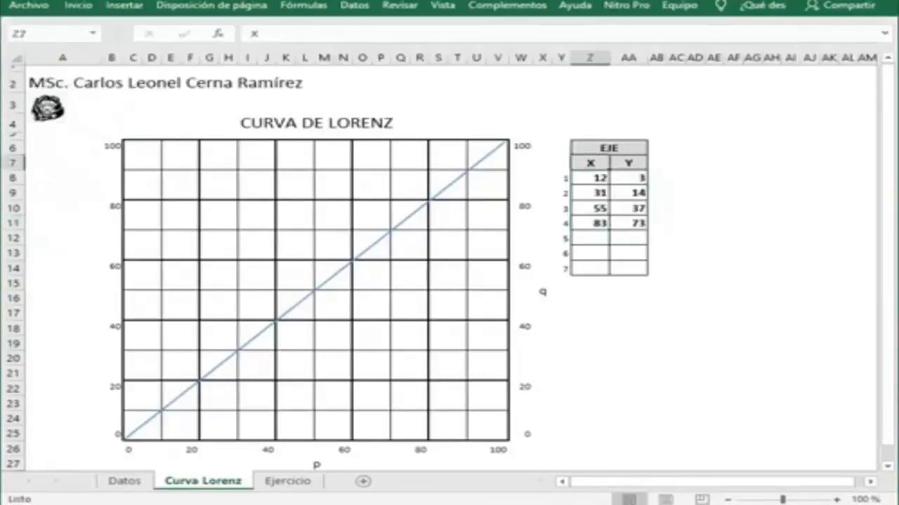
left_click(628, 163)
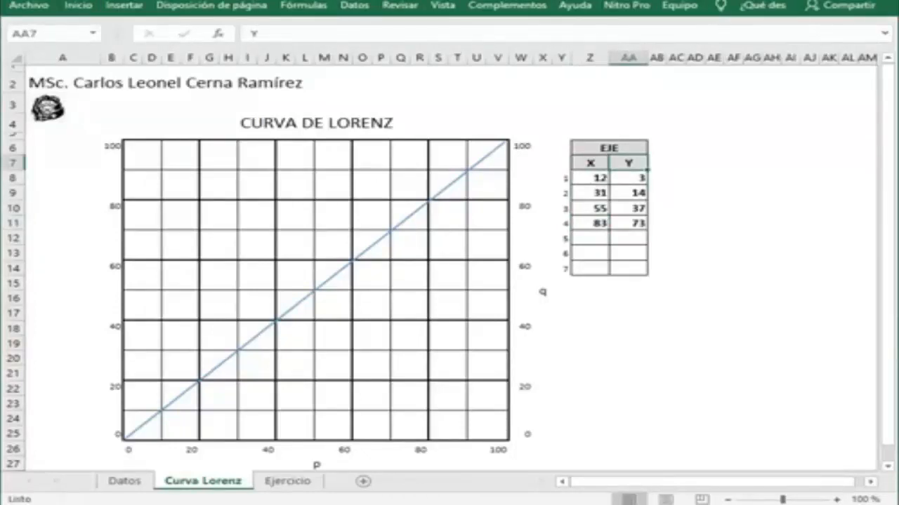
left_click_drag(591, 178, 629, 177)
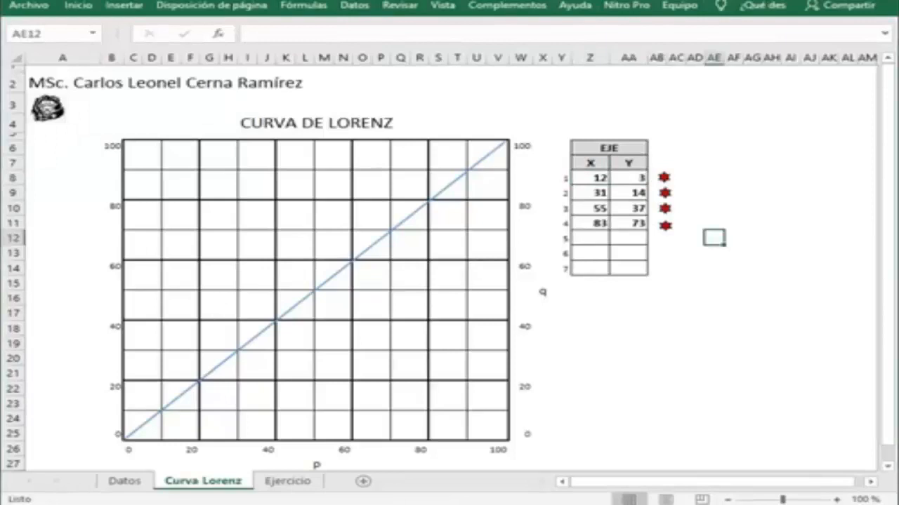
left_click(663, 178)
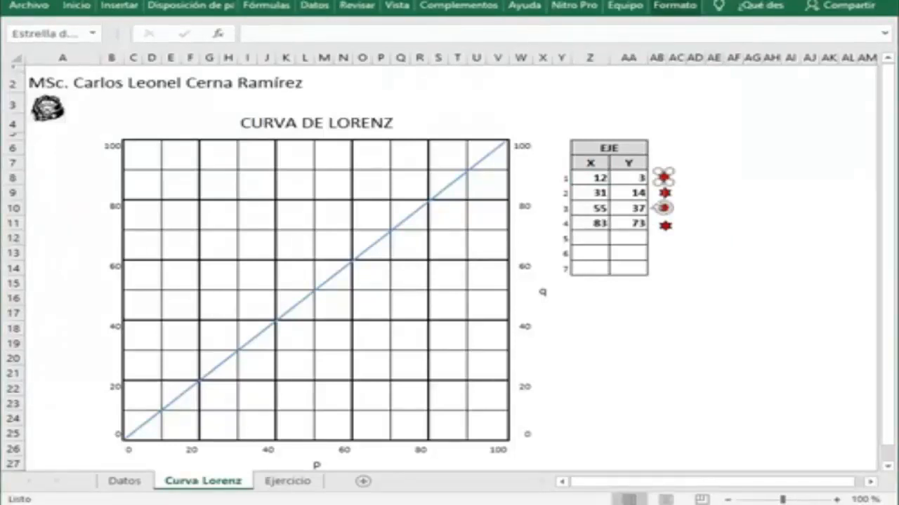
left_click_drag(664, 178, 169, 440)
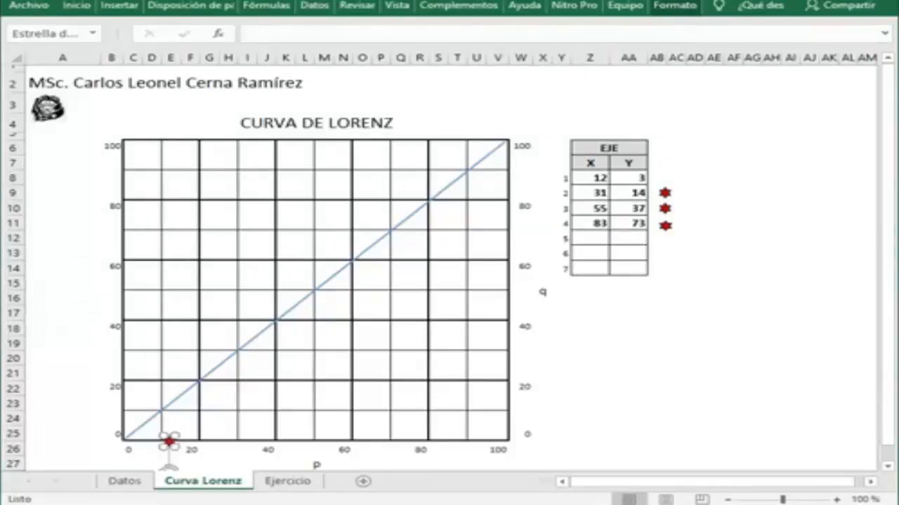
left_click(592, 445)
Raise the first star marker in small steps to about 3 on the q scale, keeping it at 12 on the p axis
left_click(635, 178)
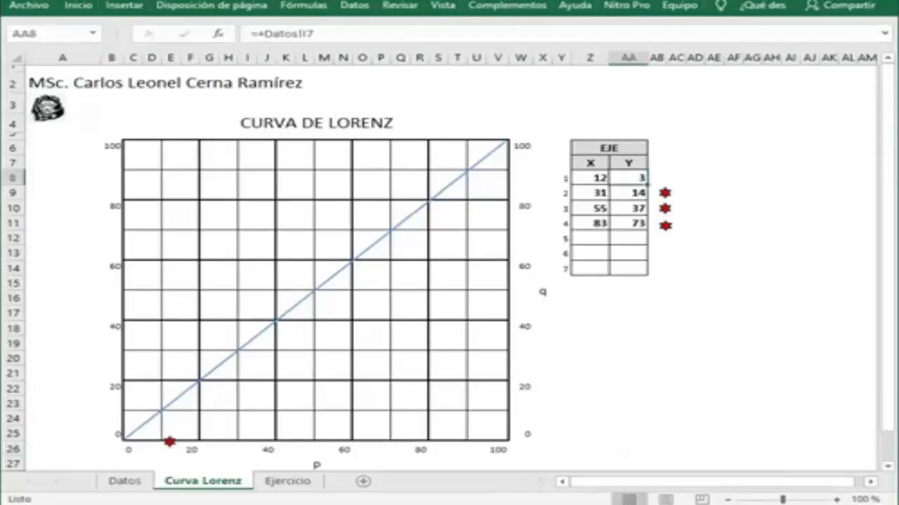
left_click(171, 418)
left_click(171, 433)
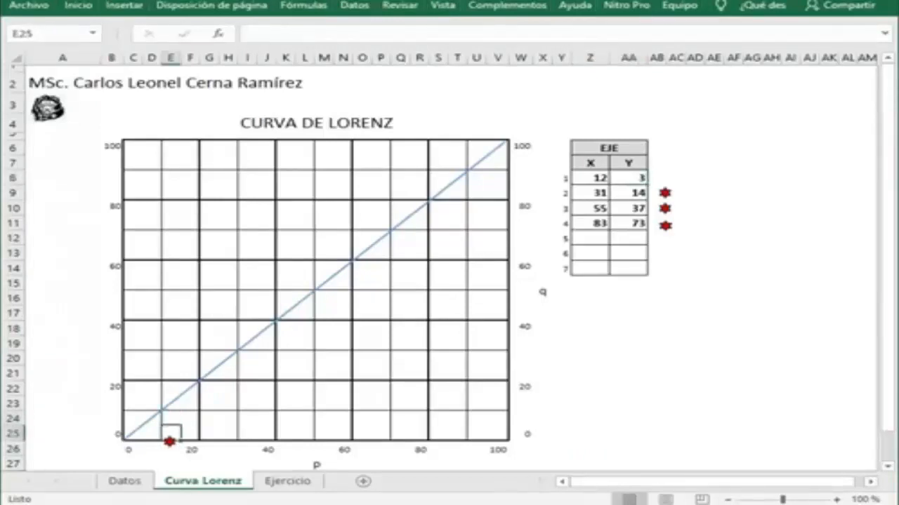
left_click(111, 434)
left_click(111, 388)
left_click(169, 442)
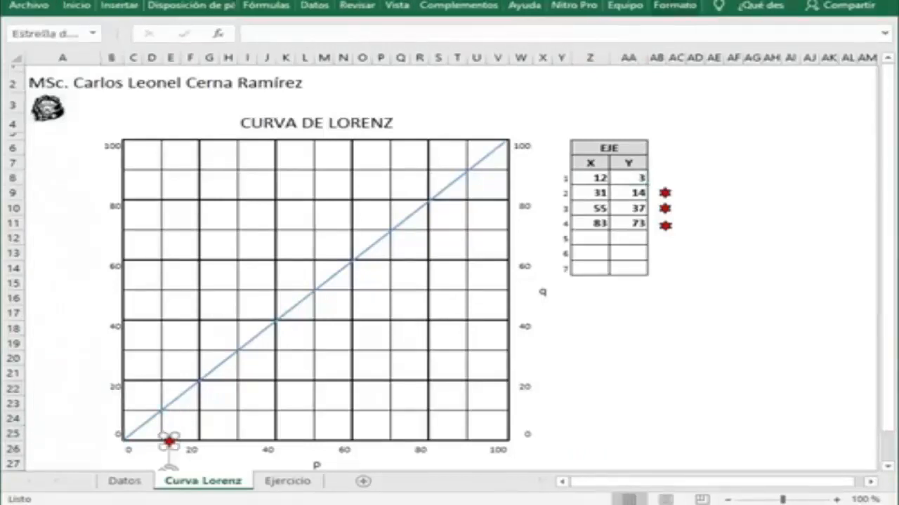
key("Up")
key("Up")
key("Up")
key("Up")
key("Up")
key("Up")
key("Up")
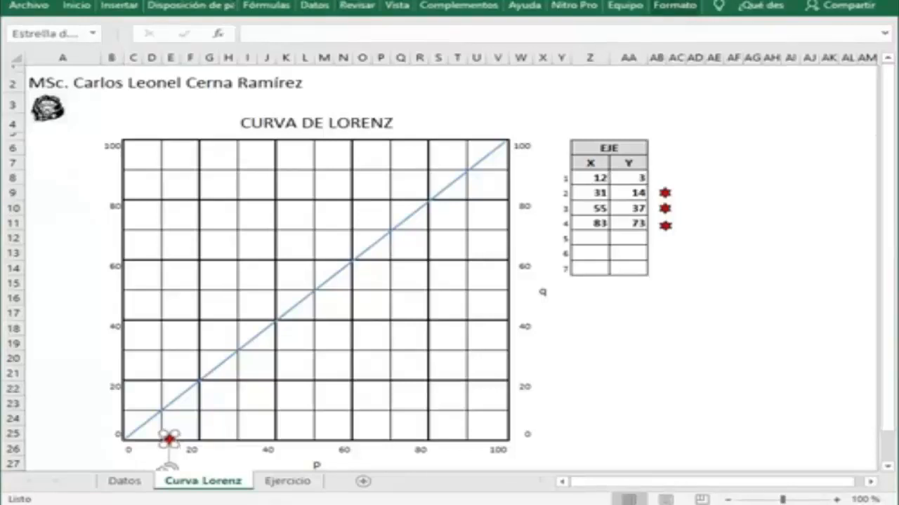
key("Up")
key("Up")
key("Up")
key("Up")
key("Up")
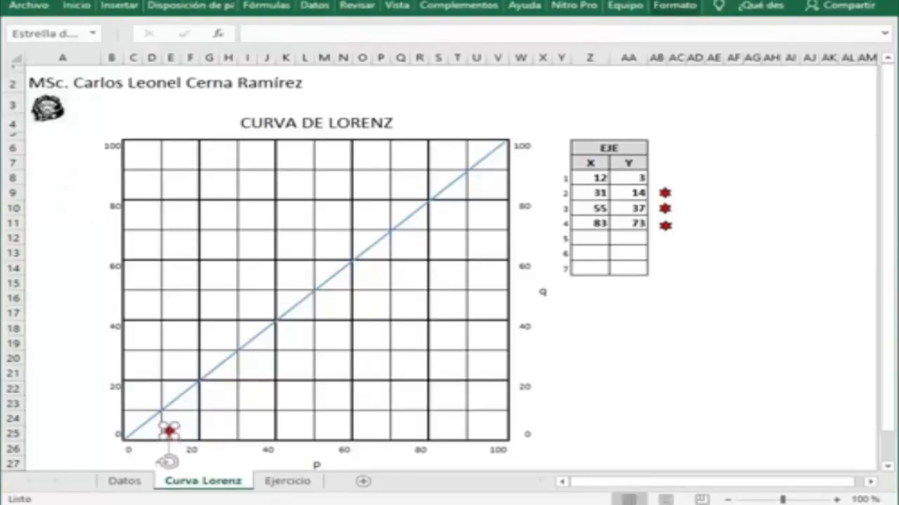
key("Up")
key("Up")
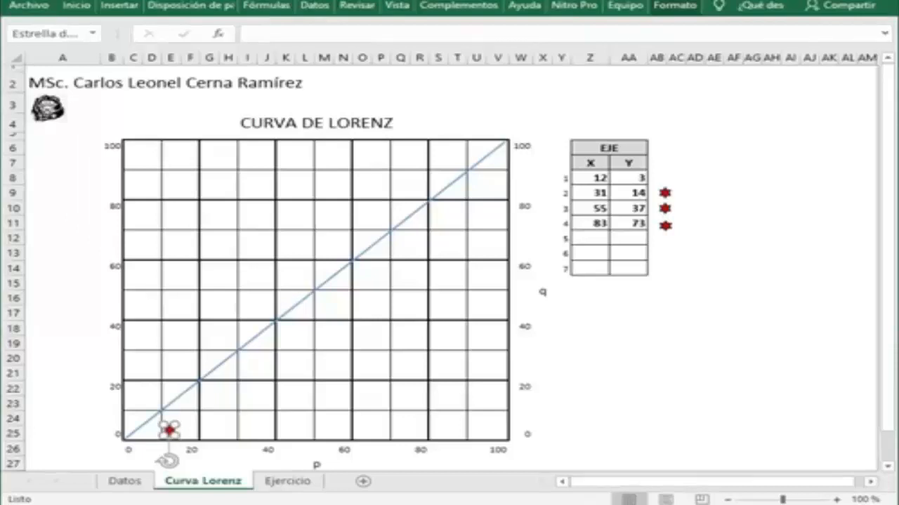
left_click(590, 403)
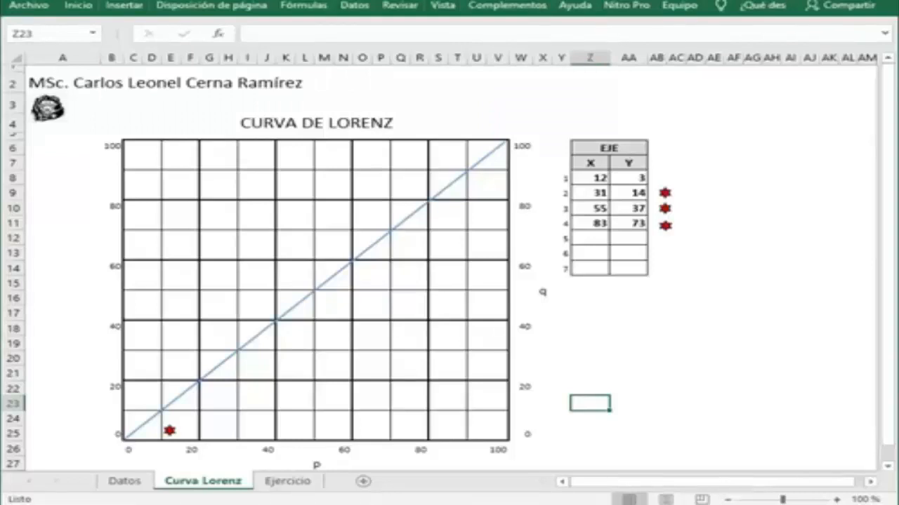
Plot the second star marker on the Lorenz grid at about 31 on the p axis and 14 on the q axis
left_click(592, 193)
left_click(629, 193)
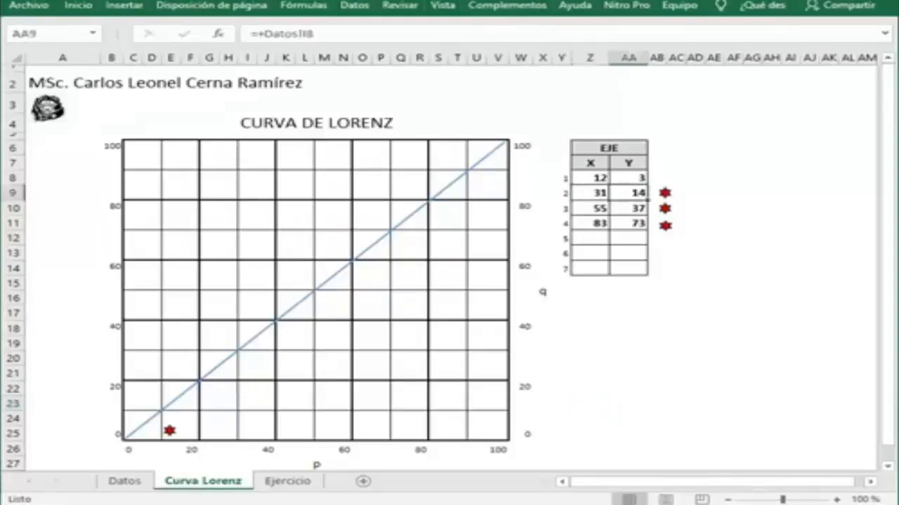
left_click_drag(665, 194, 240, 441)
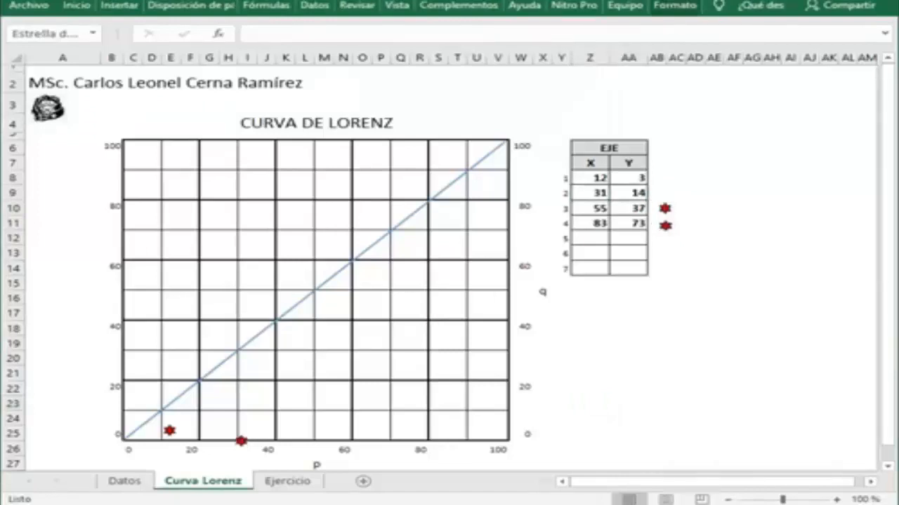
key("Escape")
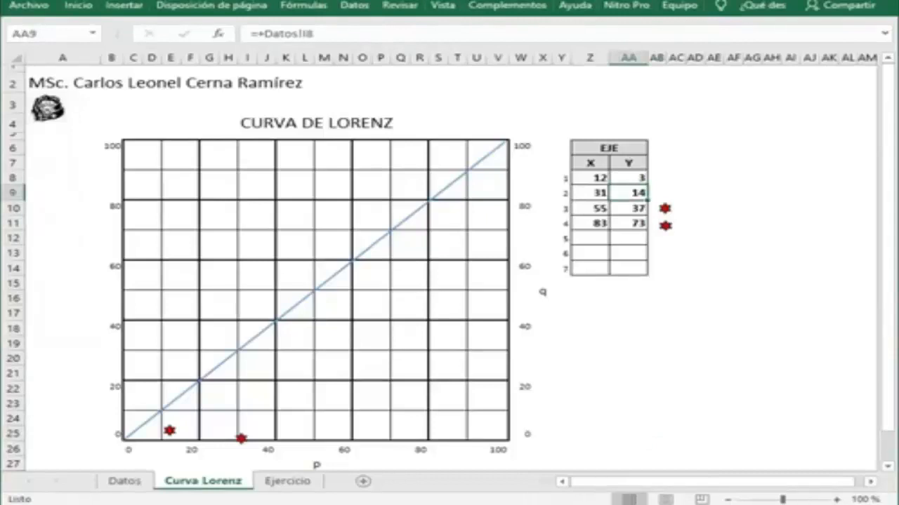
left_click_drag(240, 438, 243, 401)
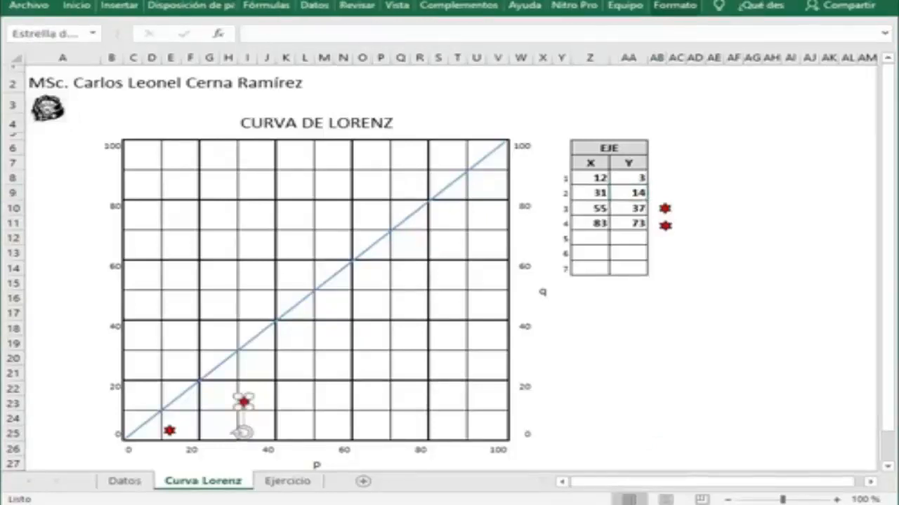
left_click(627, 403)
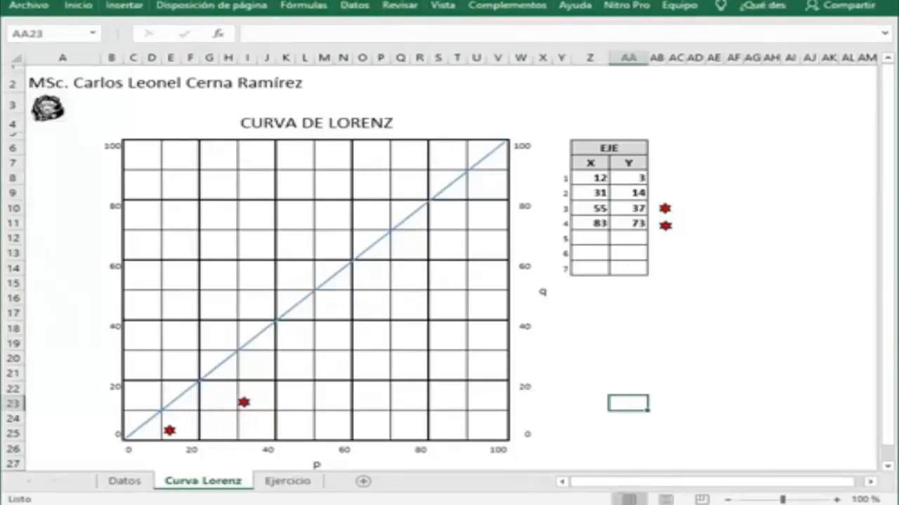
Plot the third star marker on the Lorenz grid at about 55 on the p axis and 37 on the q axis
left_click(590, 209)
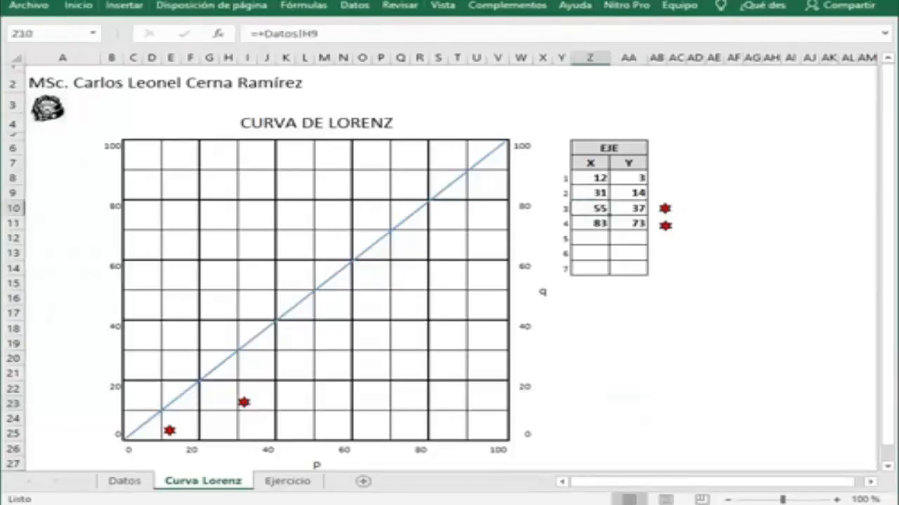
left_click(628, 208)
left_click(589, 209)
left_click_drag(664, 208, 331, 439)
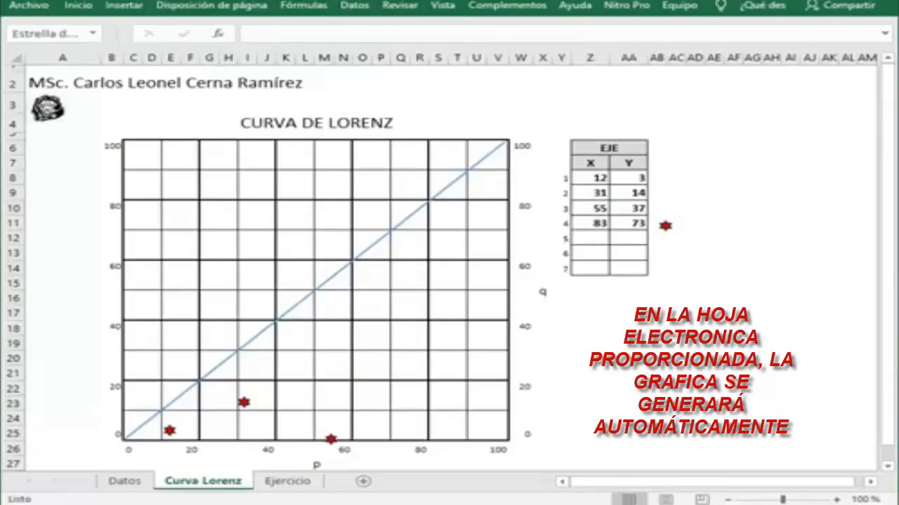
left_click(628, 373)
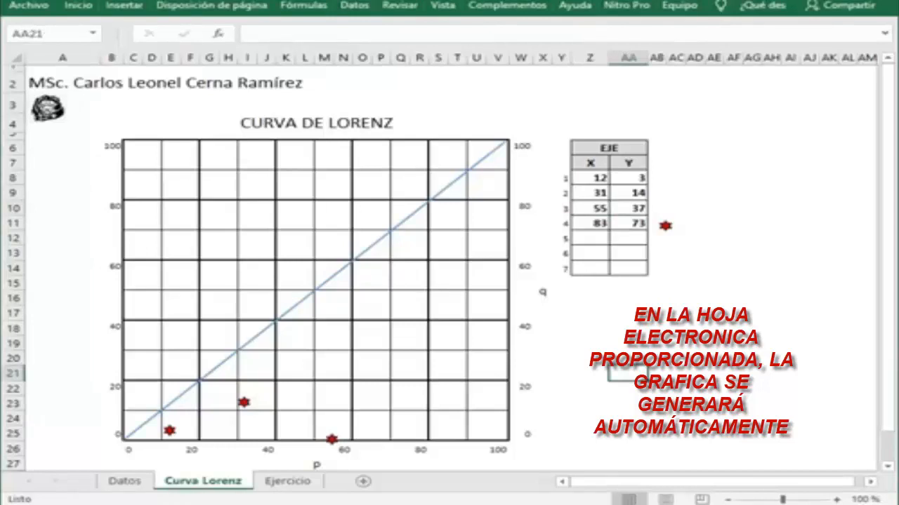
left_click(629, 209)
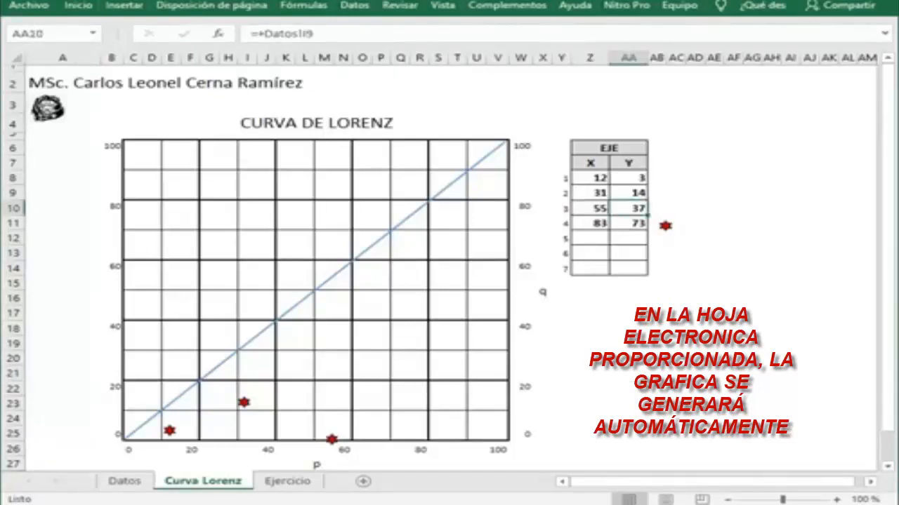
left_click_drag(331, 439, 333, 328)
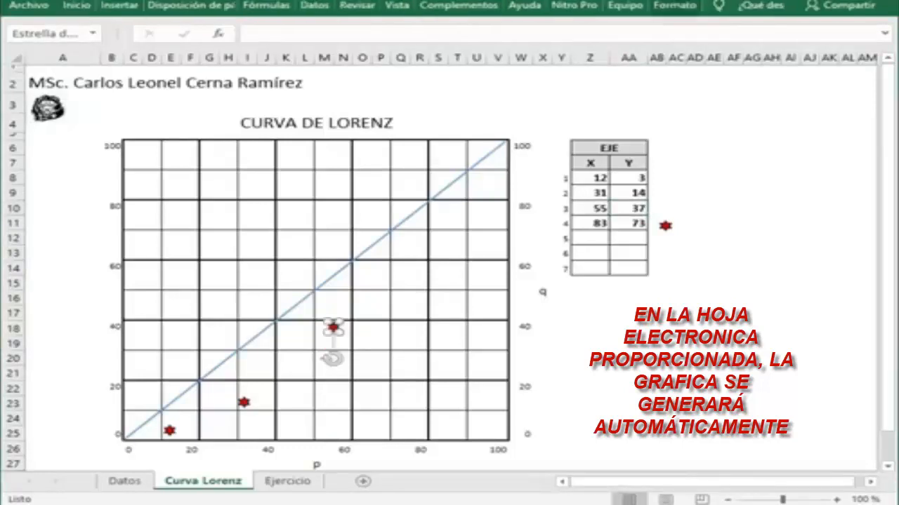
left_click(627, 389)
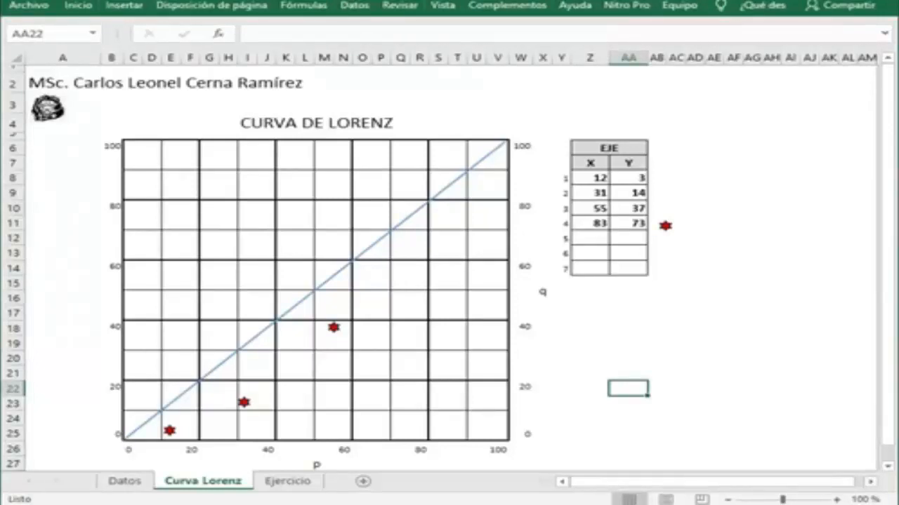
Plot the fourth star marker at about 83 on the p axis and 73 on the q axis, and check the coordinates in Z8:AA11
left_click(590, 223)
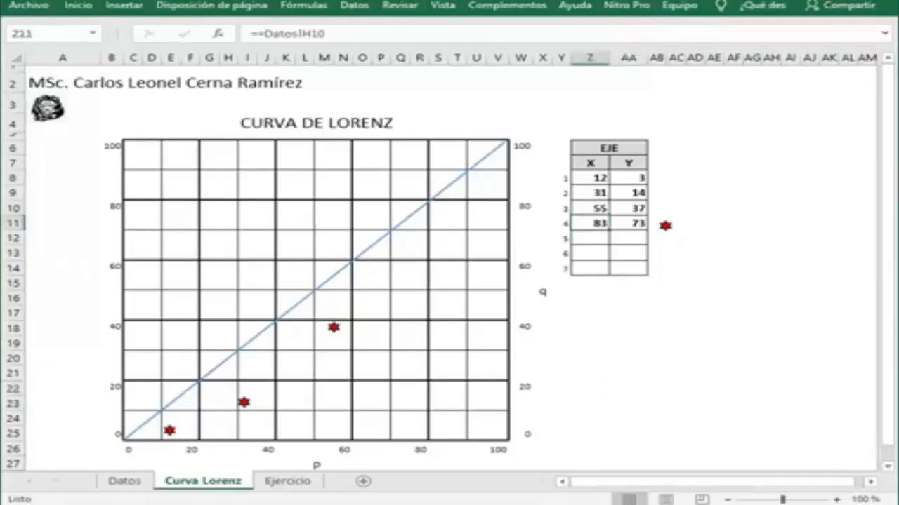
left_click(665, 226)
left_click_drag(664, 225, 441, 440)
left_click(629, 223)
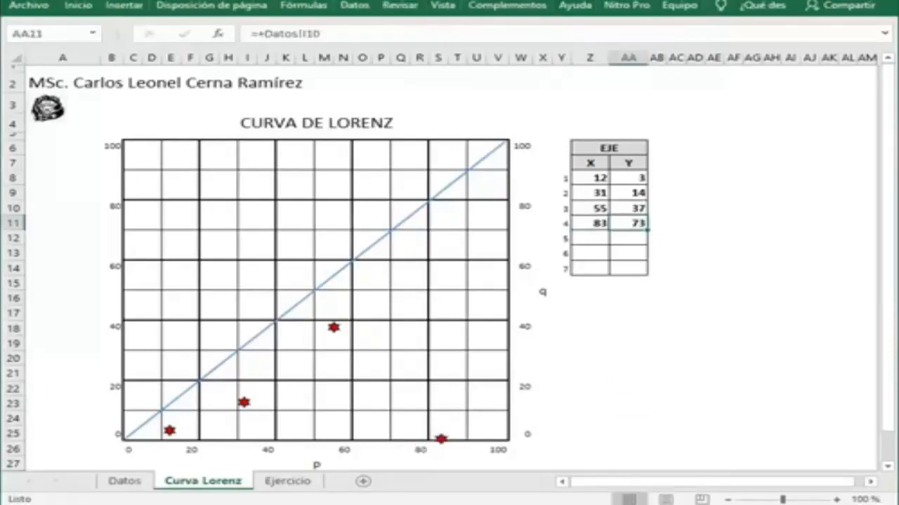
left_click_drag(441, 439, 440, 224)
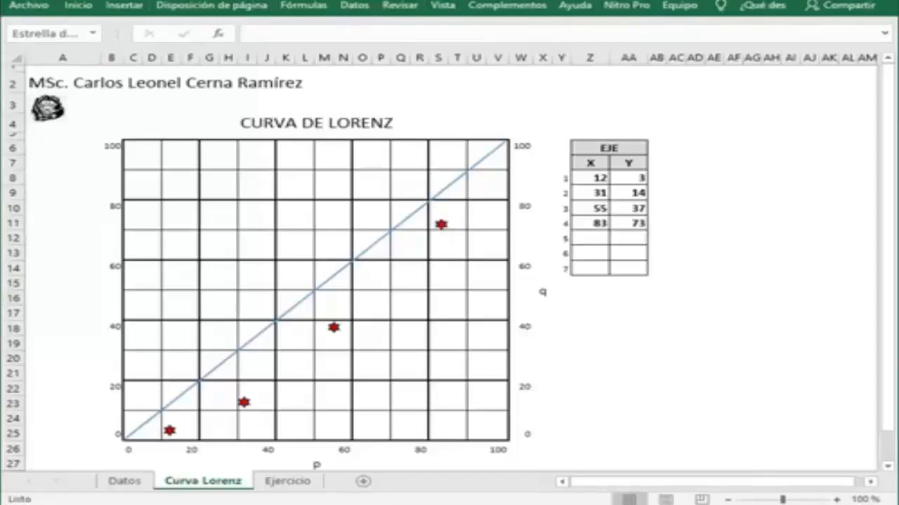
left_click_drag(589, 178, 645, 224)
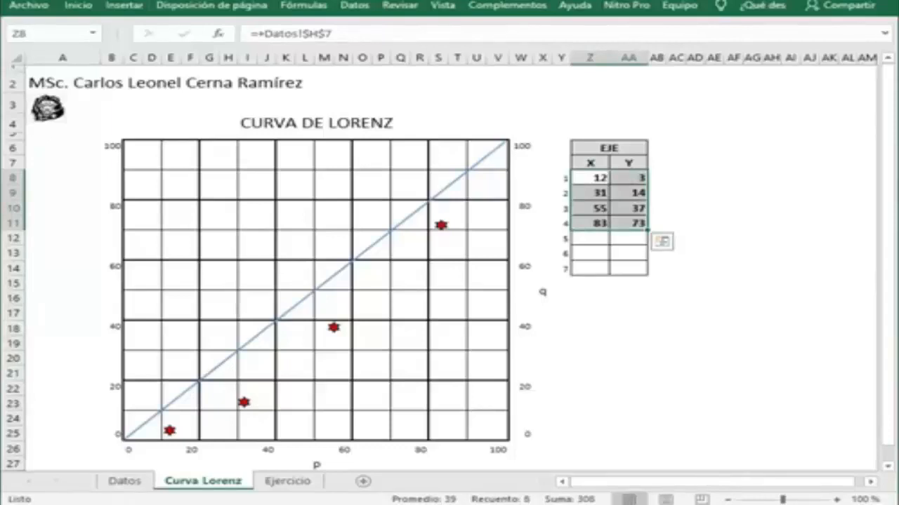
left_click(498, 148)
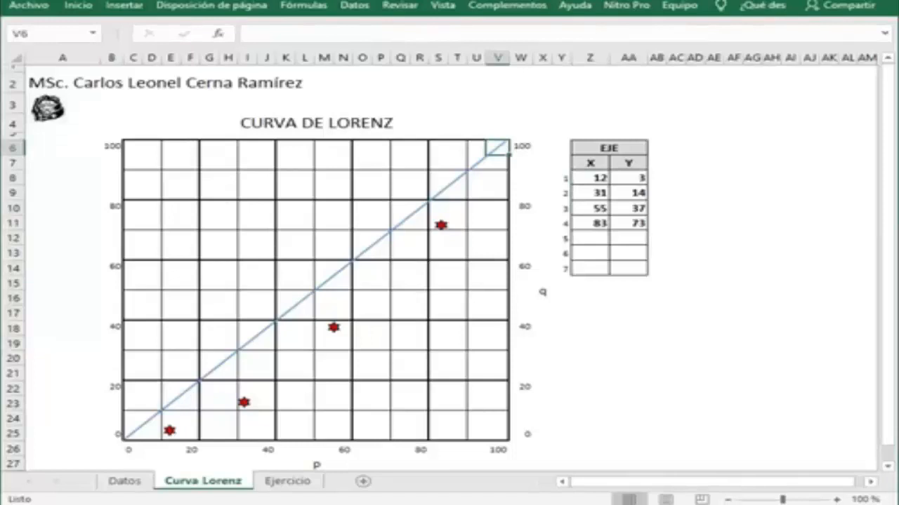
left_click(694, 193)
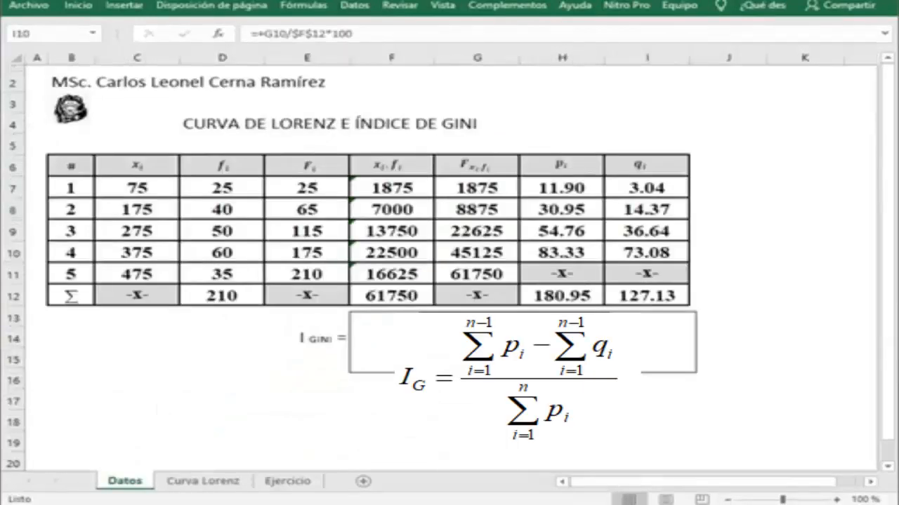
Check the pi and qi totals on the Datos sheet against the Gini formula and delete the blank rectangle beside the Gini calculation
left_click(561, 296)
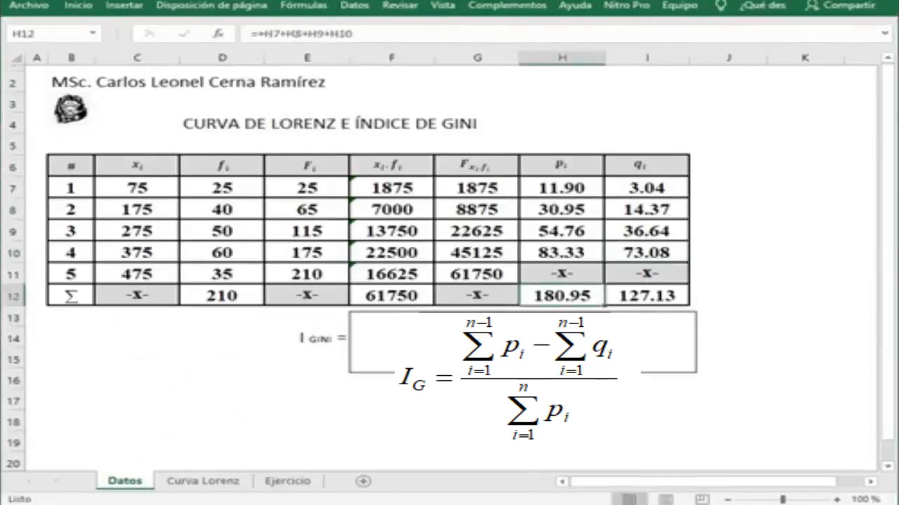
left_click(646, 295)
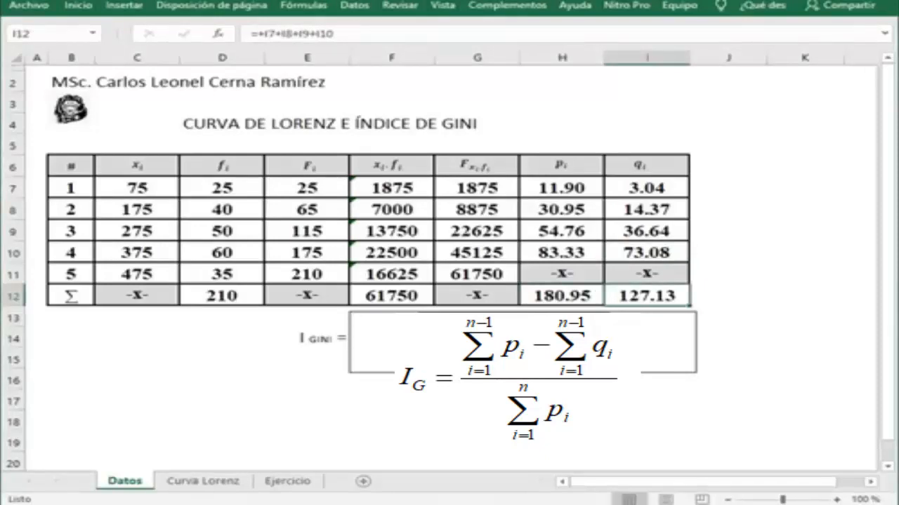
left_click(513, 341)
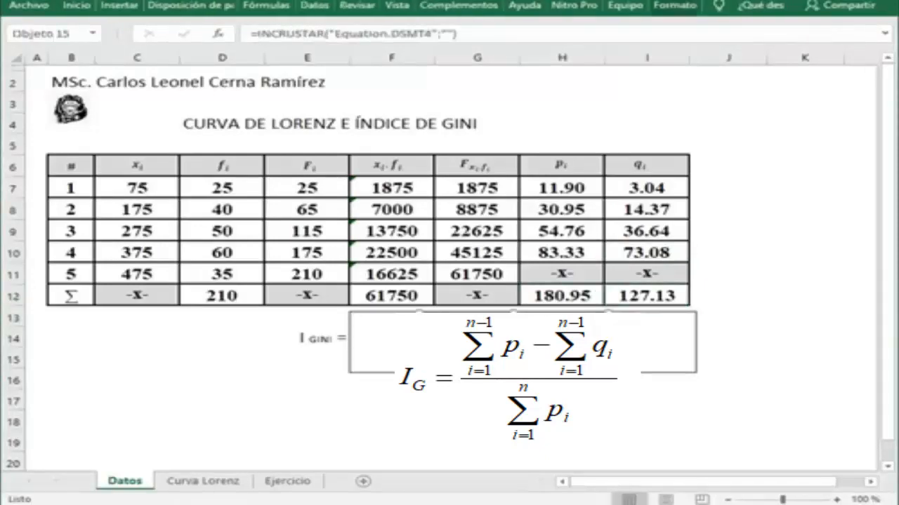
left_click(561, 296)
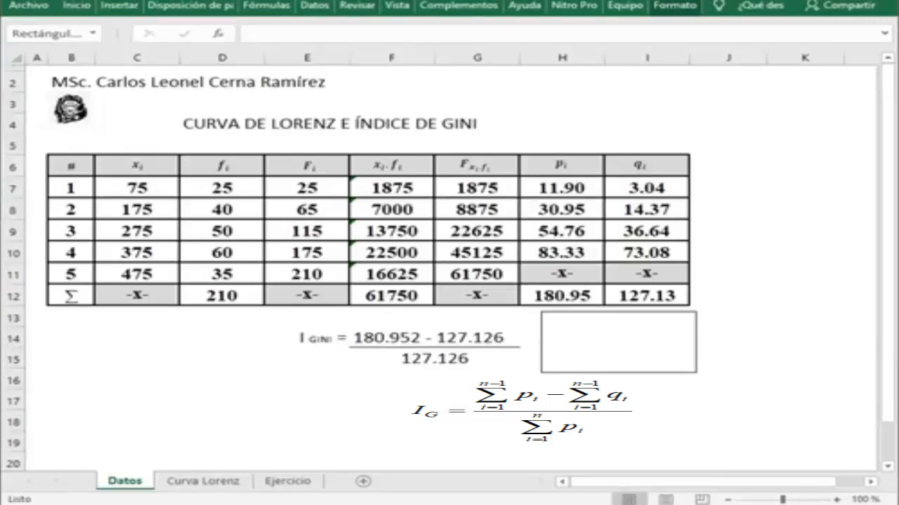
key("Delete")
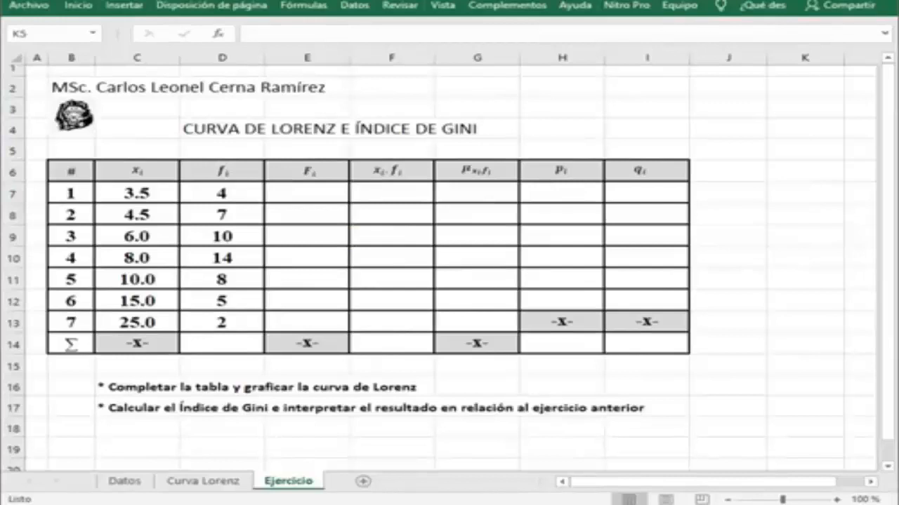
Examine the Ejercicio table's given xi and fi data, its empty calculation columns and the fi total cell
left_click(222, 344)
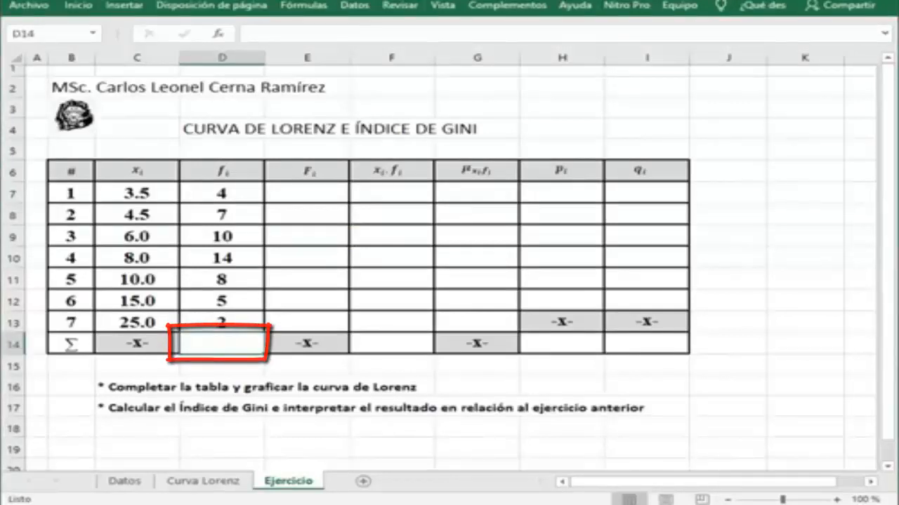
left_click(138, 170)
left_click(205, 172)
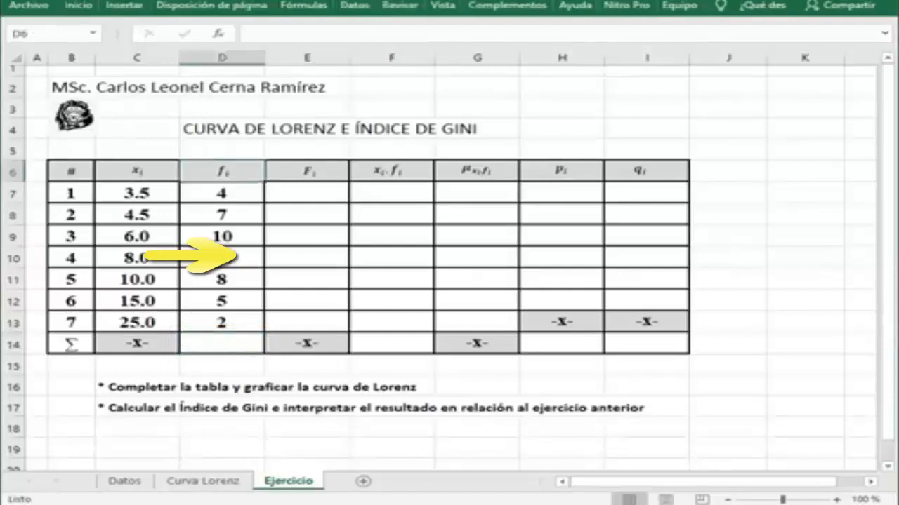
left_click(391, 193)
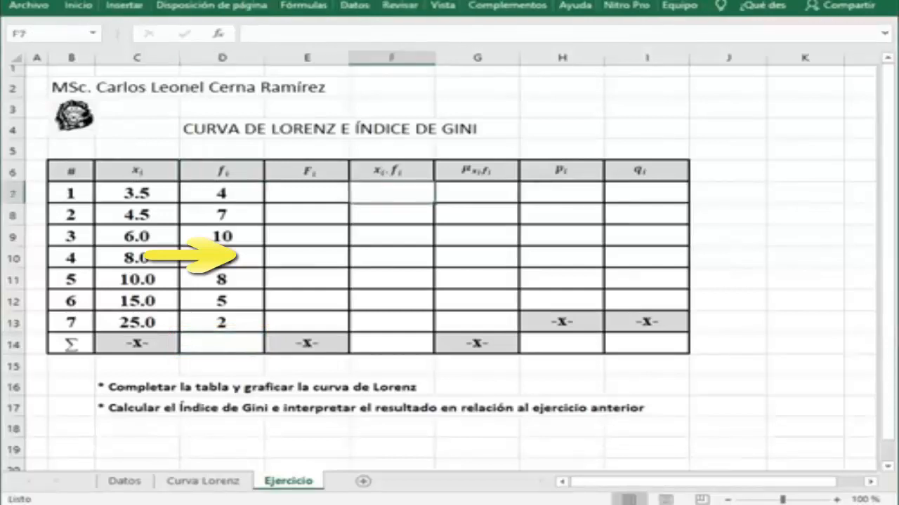
left_click(476, 193)
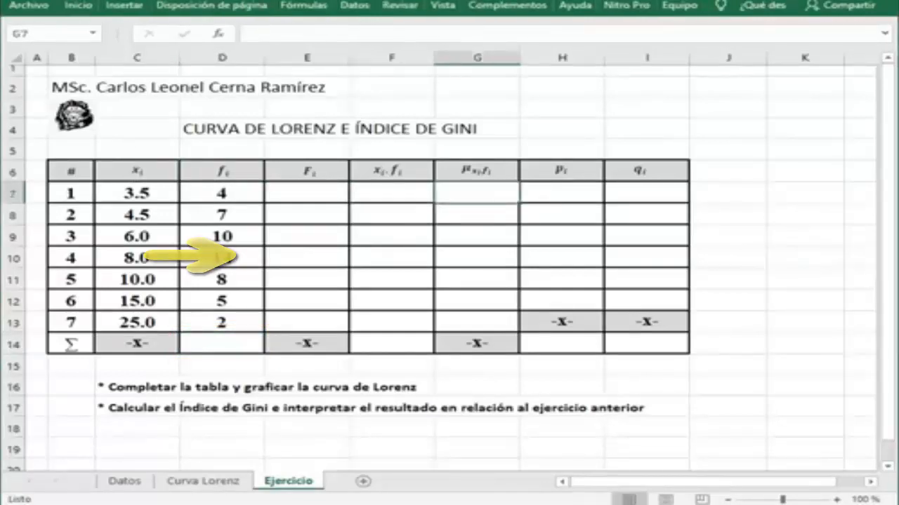
left_click(561, 193)
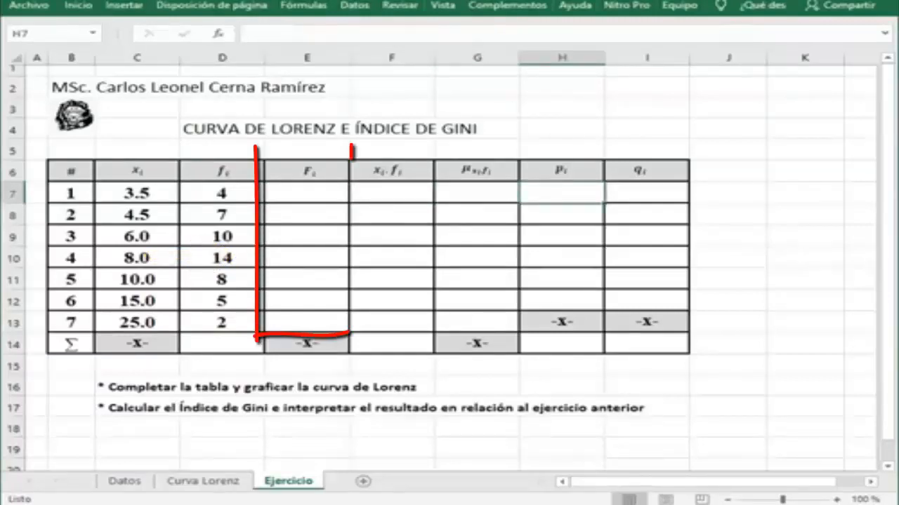
left_click(306, 193)
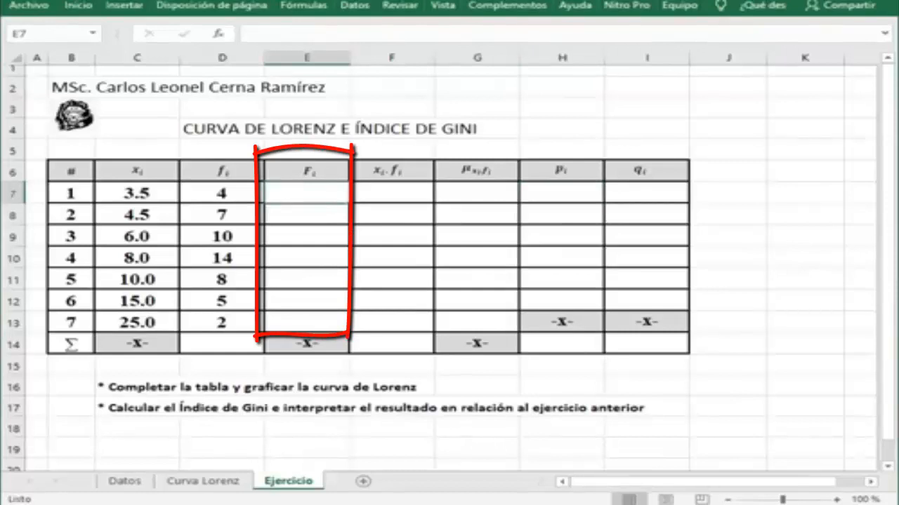
left_click(222, 344)
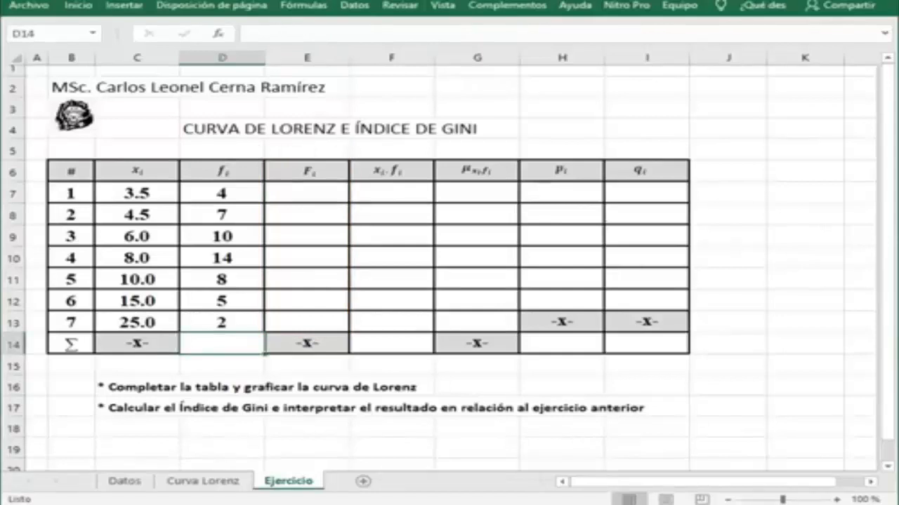
Examine the empty pi cells H7:H11, the first qi cell and the cumulative xi·fi column G6:G13 of the exercise
left_click(562, 193)
left_click(561, 214)
left_click(562, 236)
left_click(562, 259)
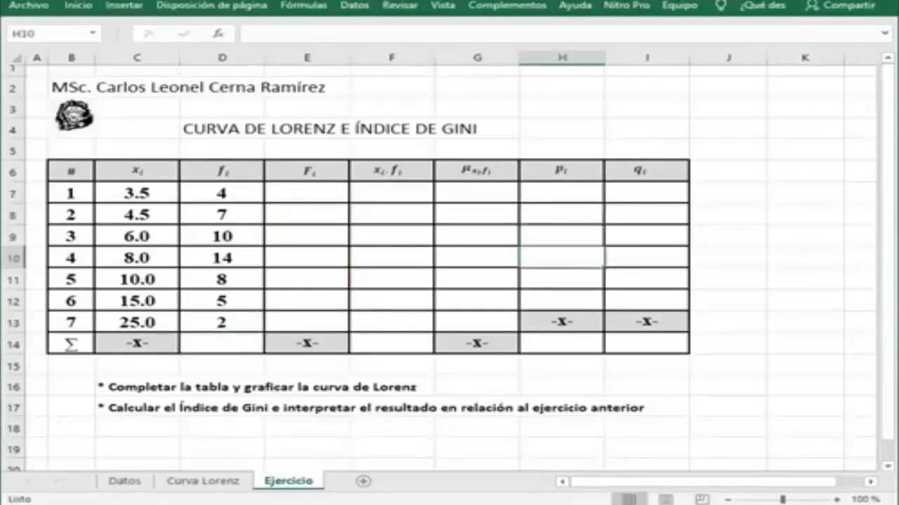
left_click(561, 279)
left_click(647, 193)
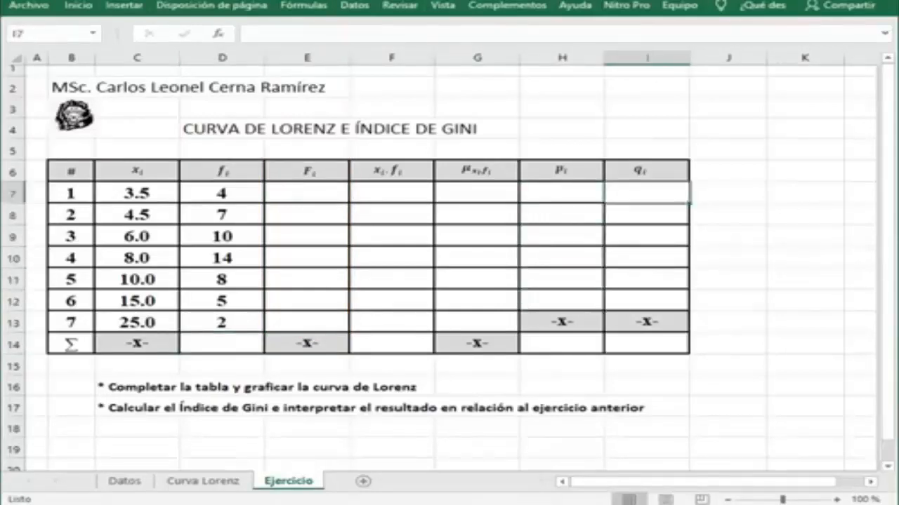
left_click(477, 57)
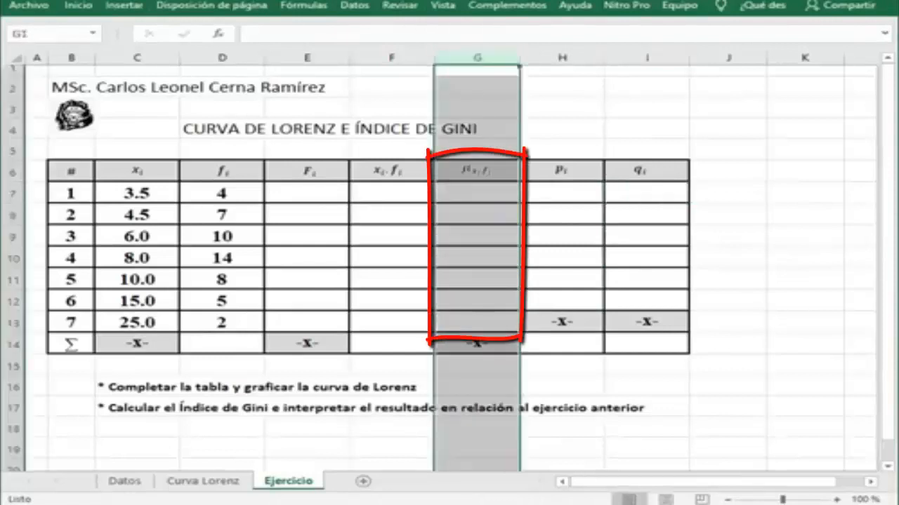
left_click_drag(477, 171, 477, 322)
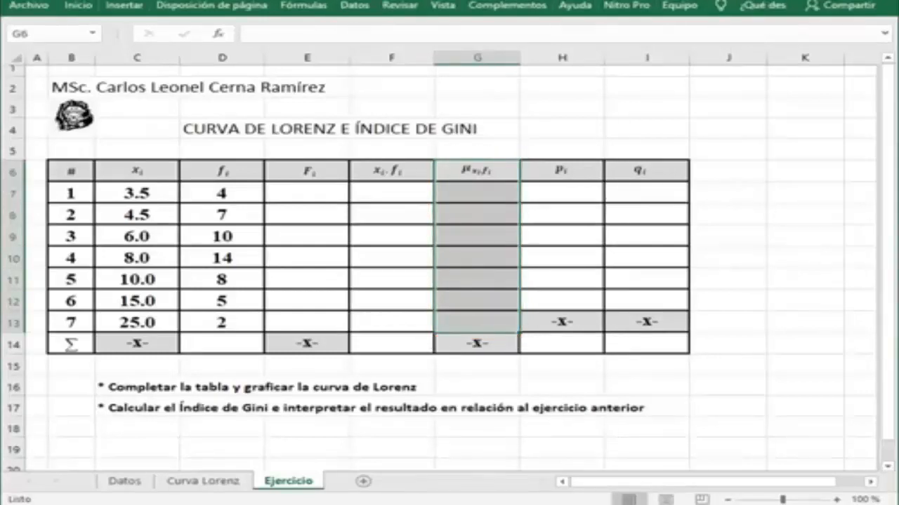
Compare the xi·fi total cell F14 with the last cumulative cell G13, and review the pi and qi total cells in row 14
left_click(392, 343)
left_click(477, 343)
left_click(392, 344)
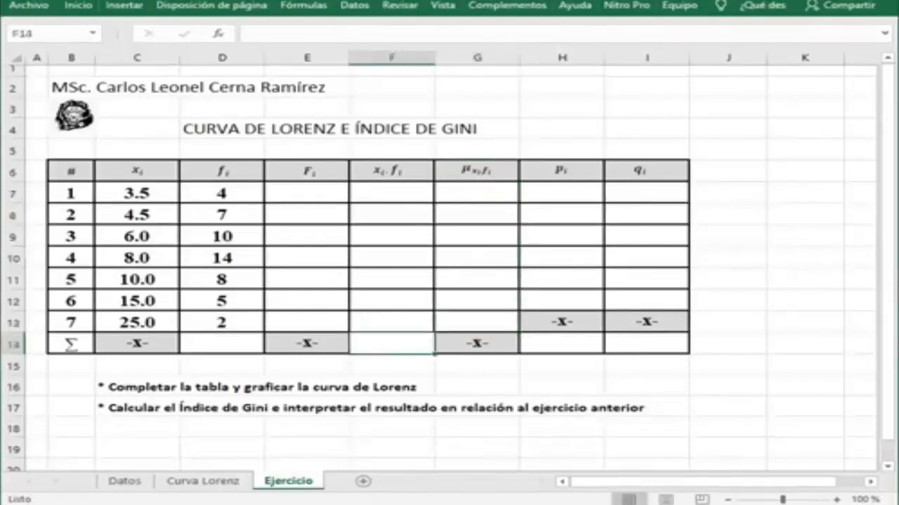
left_click(477, 323)
left_click(392, 344)
left_click(477, 322)
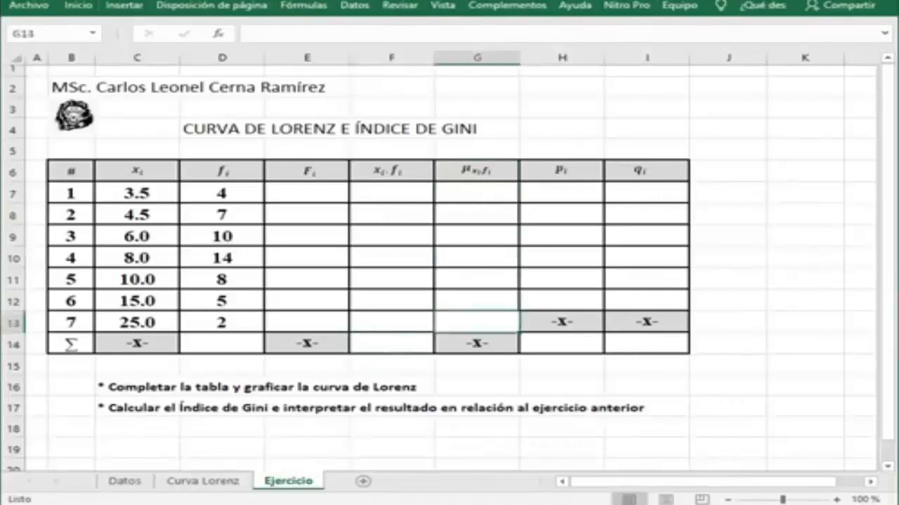
left_click(391, 344)
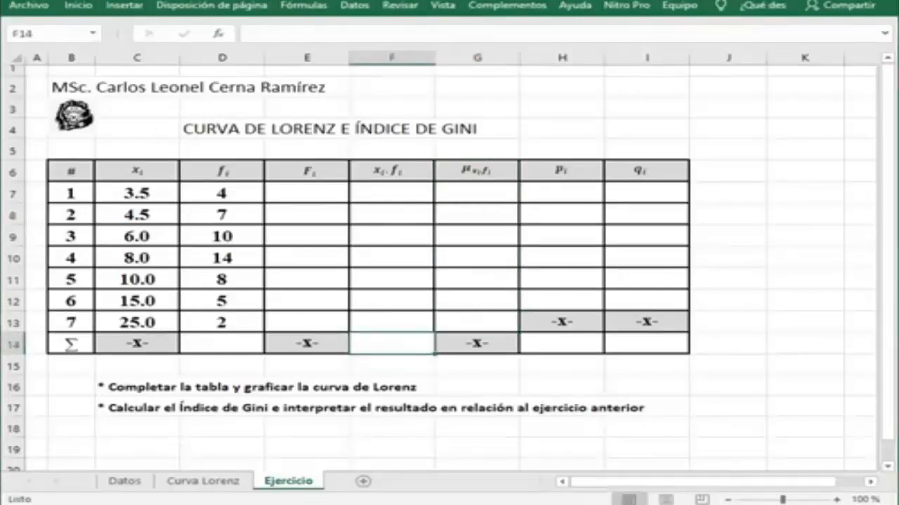
left_click(562, 343)
left_click(646, 343)
left_click(561, 343)
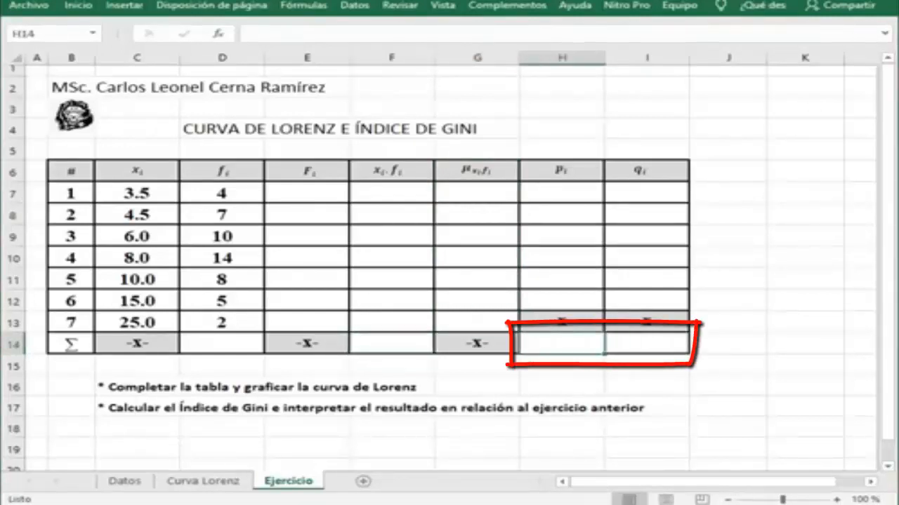
left_click(647, 343)
left_click(562, 343)
left_click_drag(562, 193, 562, 258)
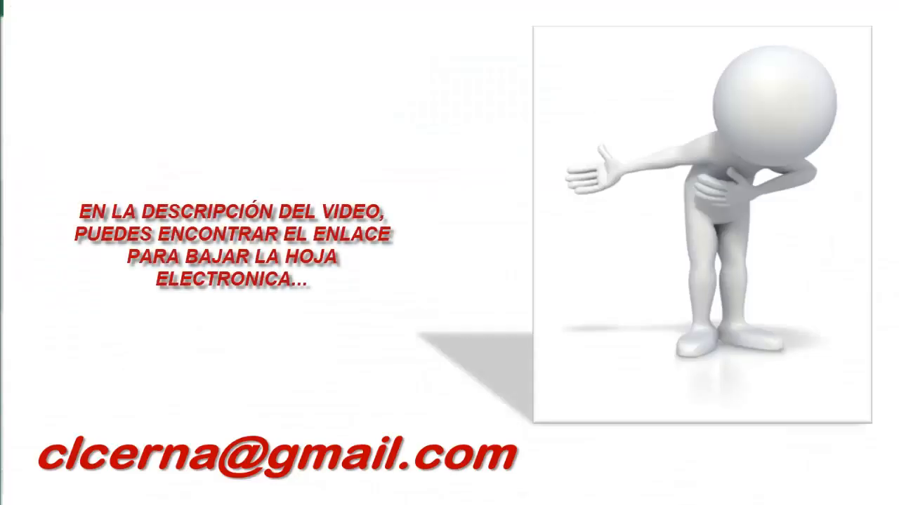